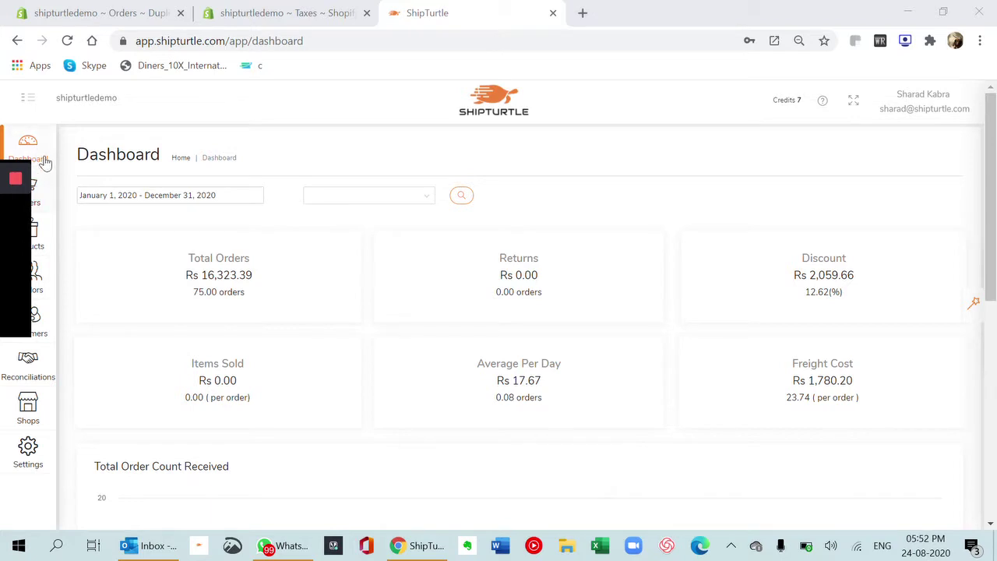
# - Open the New orders list and check the first order's courier choices without picking one
pyautogui.click(44, 195)
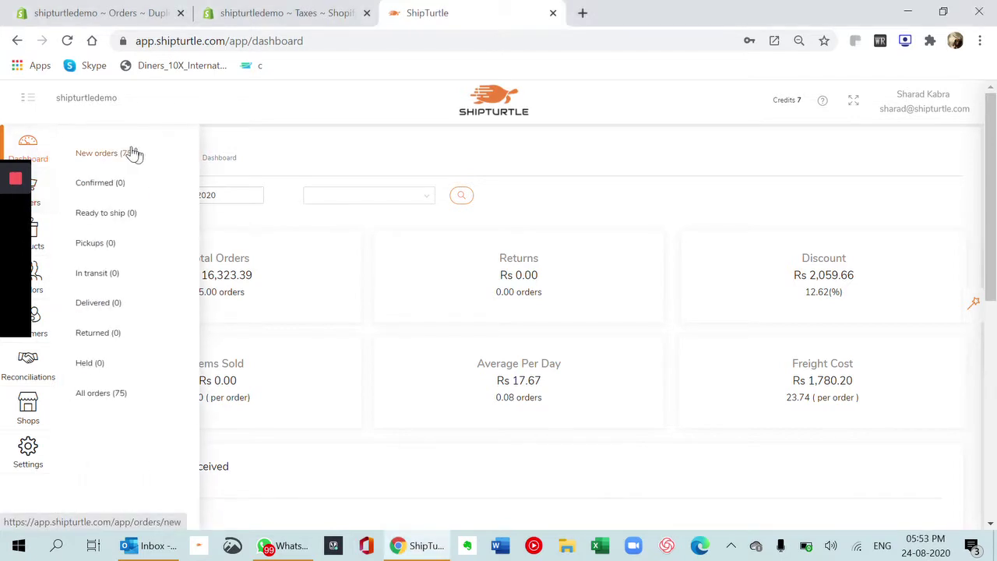
pyautogui.click(128, 152)
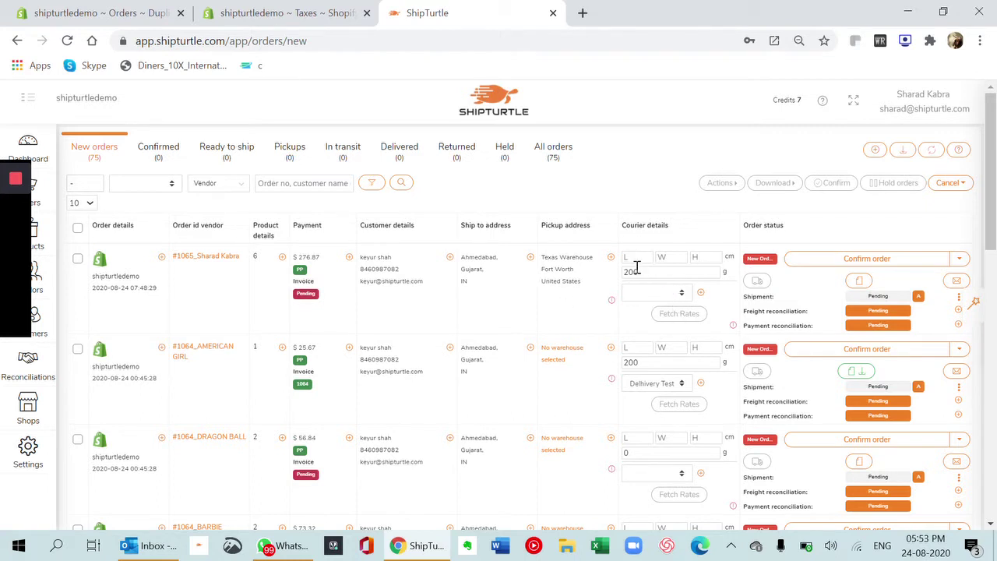
pyautogui.click(683, 293)
pyautogui.click(582, 312)
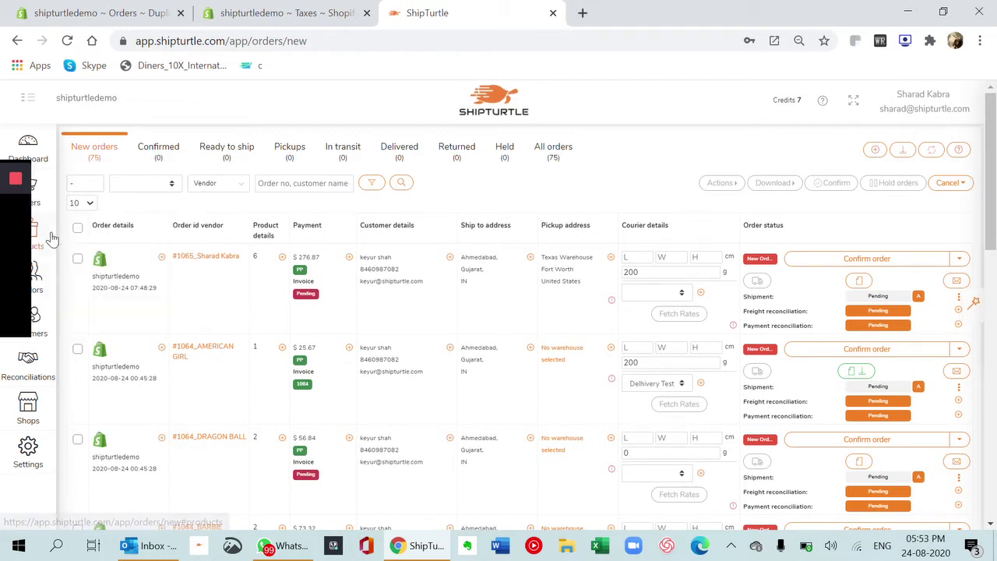
# - Go through Products settings and Shops to the Multi-Vendor Vendors List
pyautogui.moveTo(47, 238)
pyautogui.click(128, 160)
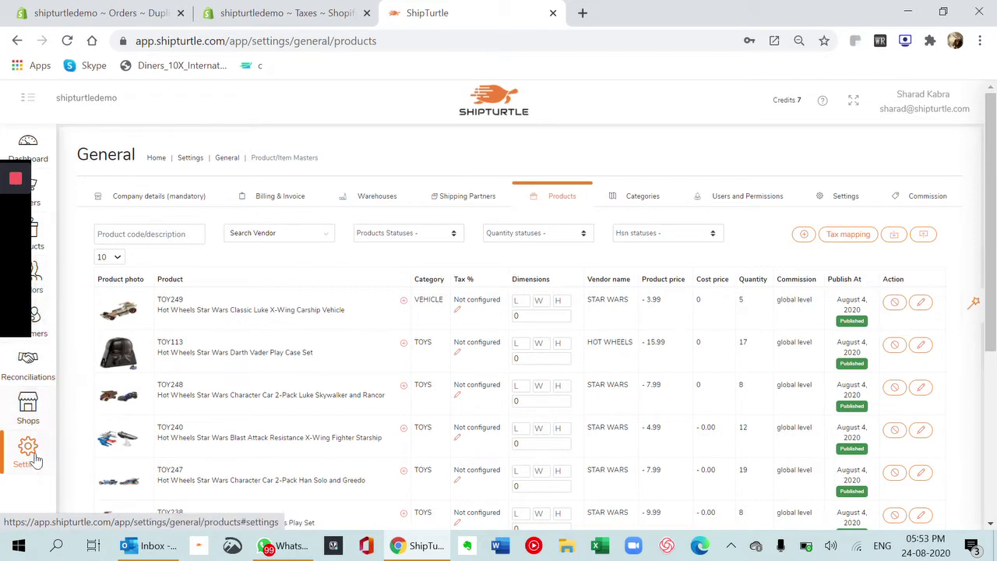
pyautogui.click(27, 404)
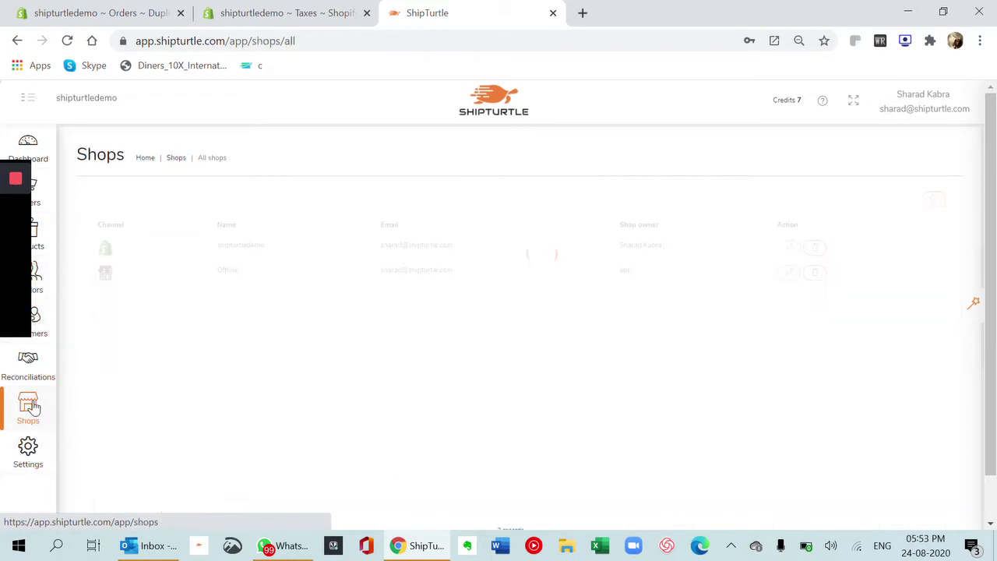
pyautogui.click(33, 466)
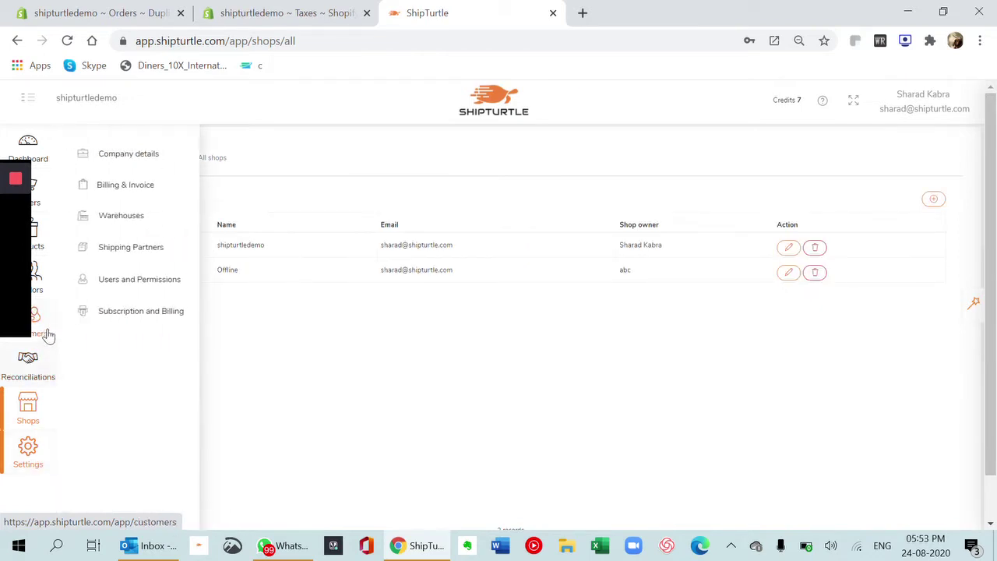
pyautogui.click(34, 282)
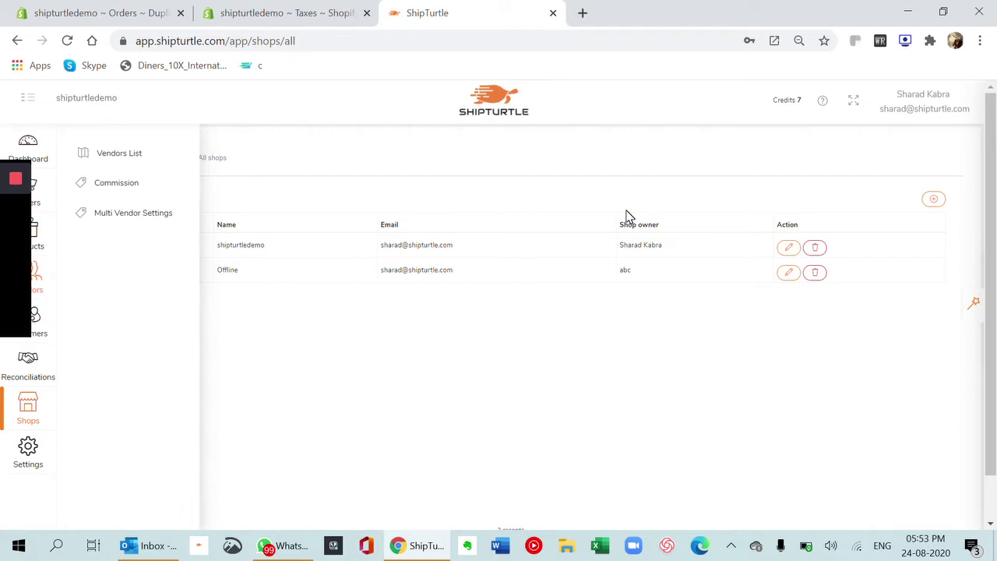
pyautogui.click(147, 152)
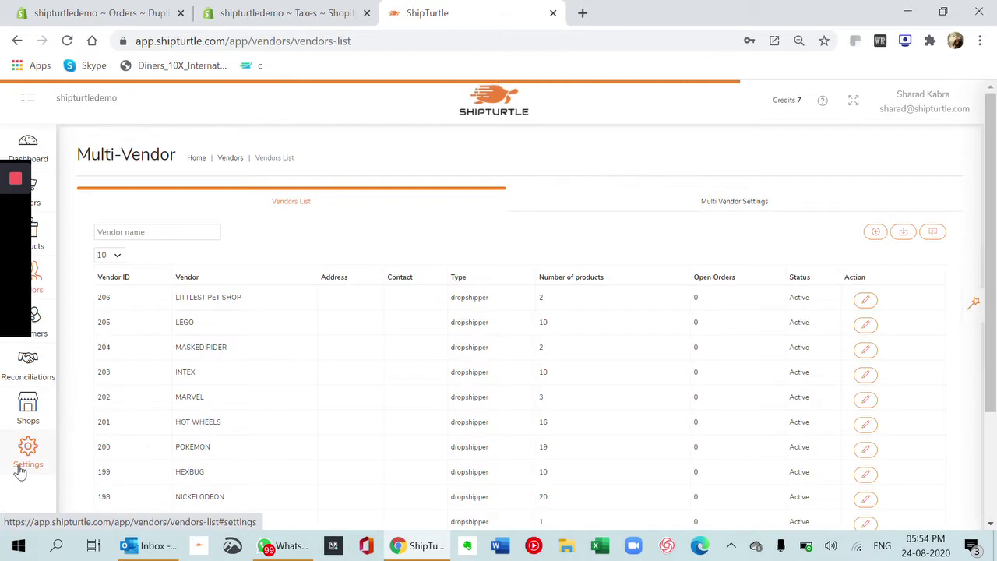
# - Review Company details and the general Settings tab, then return to the Shops list
pyautogui.moveTo(20, 472)
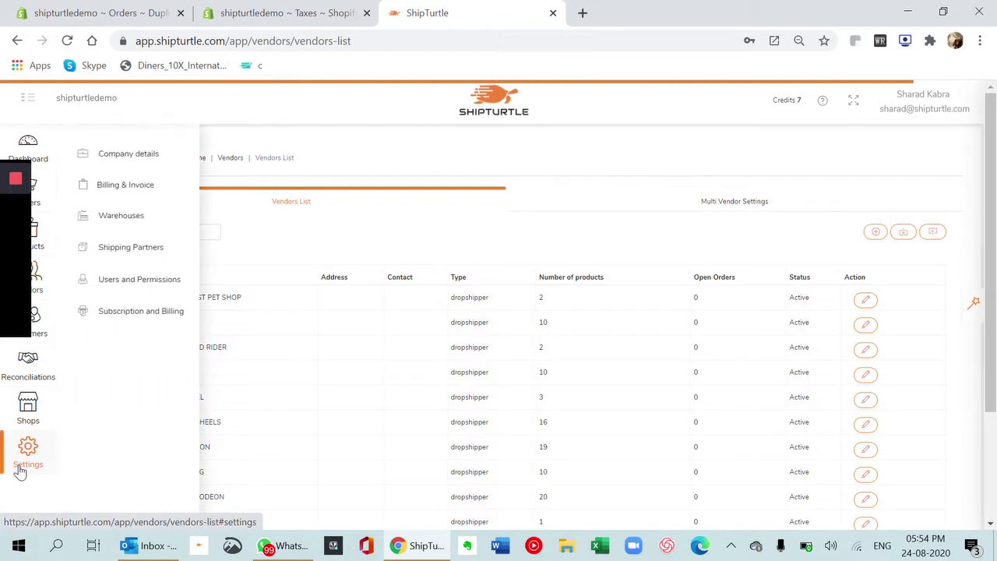
pyautogui.click(123, 155)
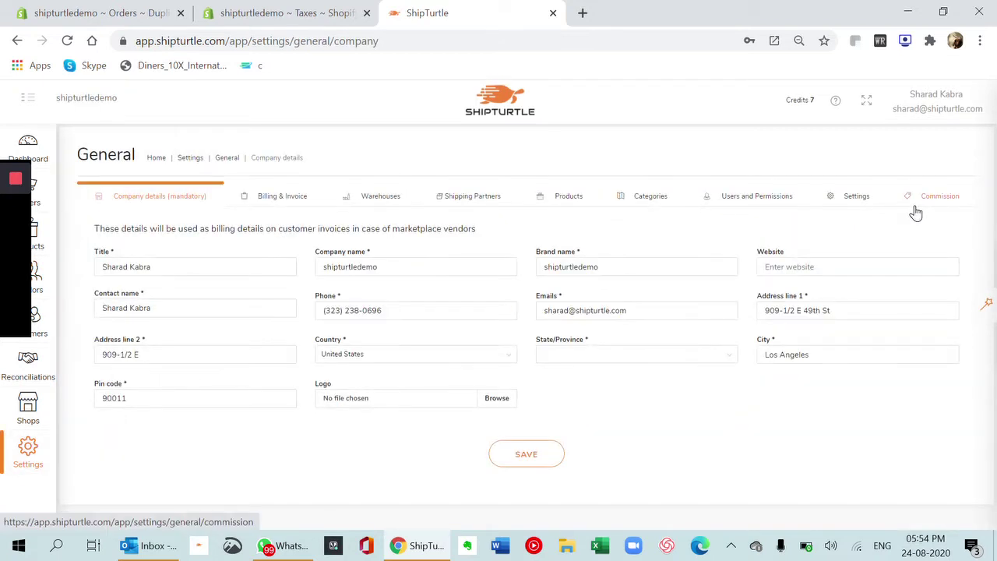
pyautogui.click(856, 197)
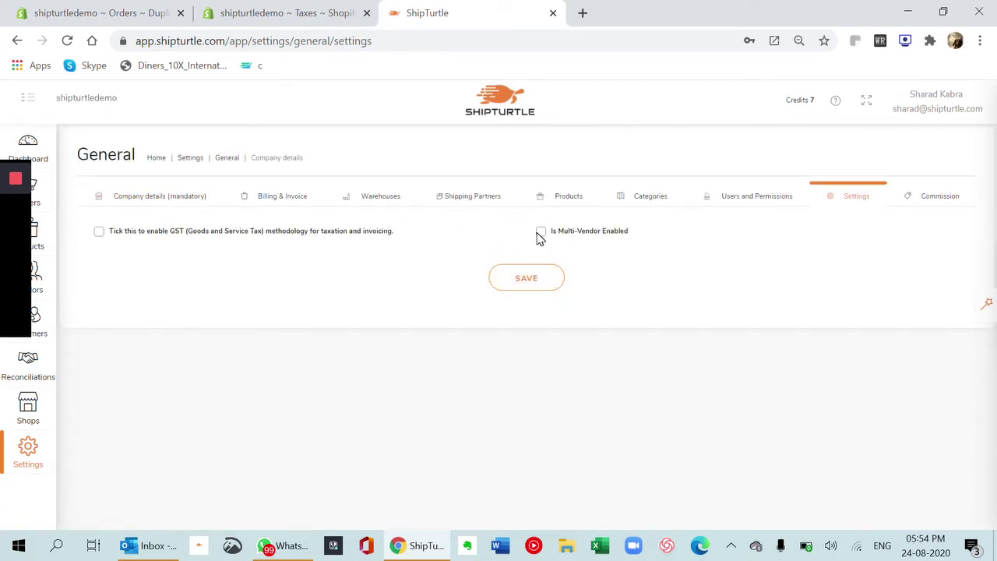
pyautogui.click(20, 415)
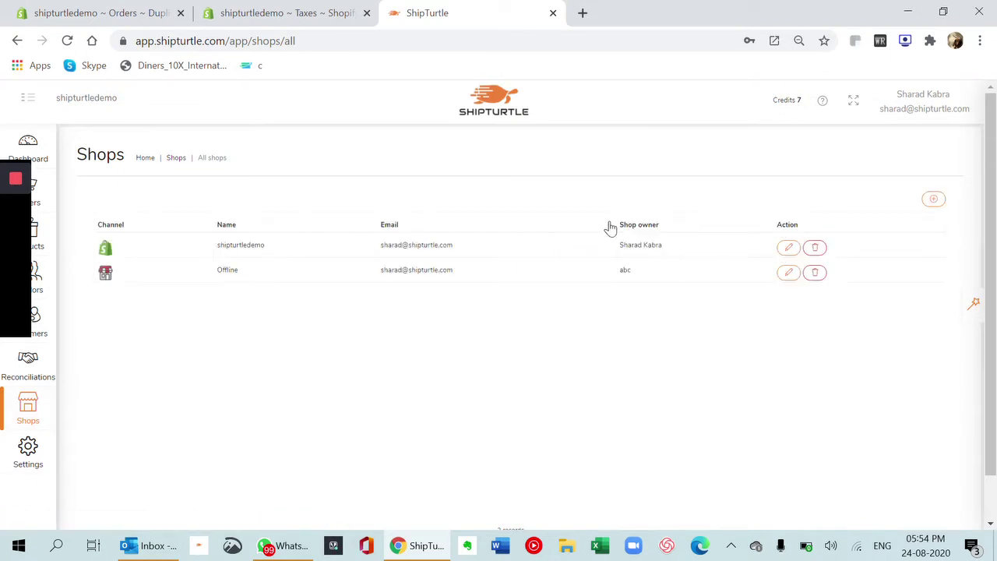
# - Save the shipturtledemo shop settings with 10% shipping tax and automatic Shopify status updates
pyautogui.click(787, 250)
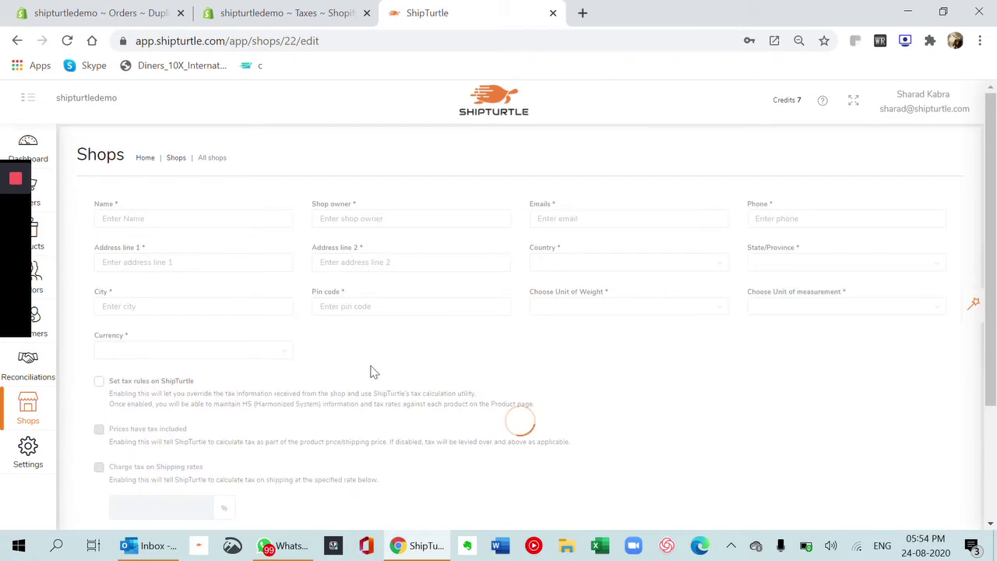
pyautogui.scroll(-3, 372, 372)
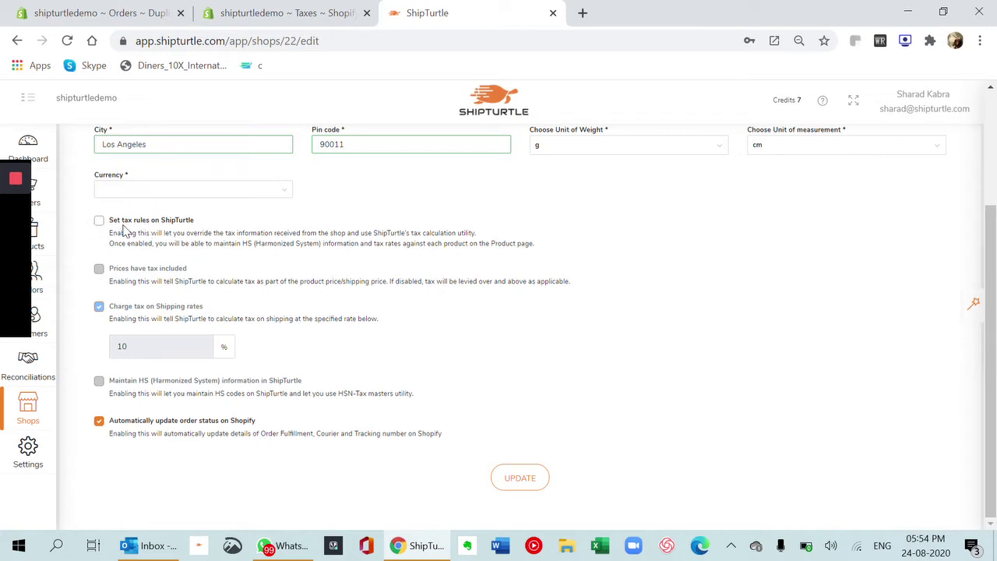
pyautogui.click(535, 478)
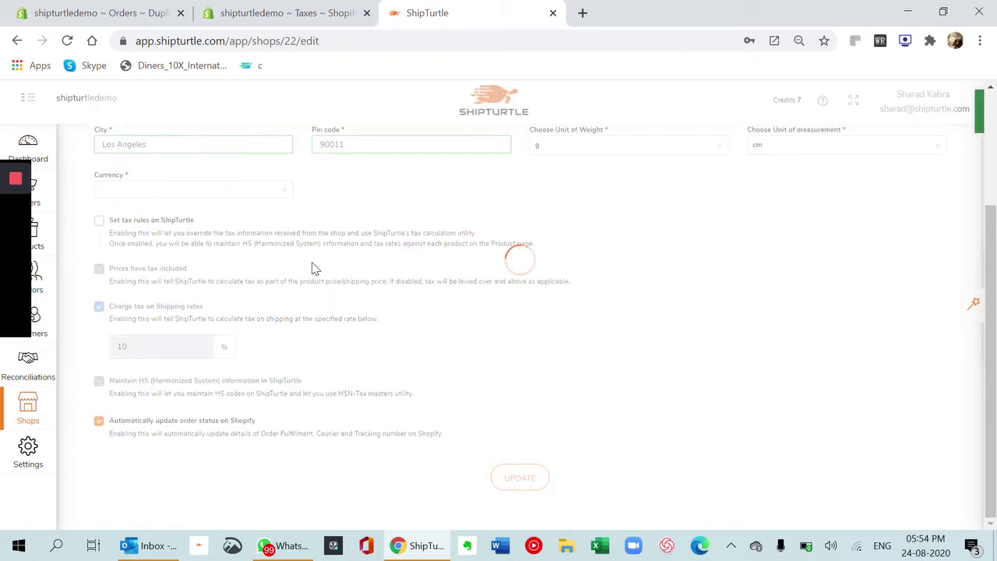
# - In Shopify, duplicate the existing order as a new draft order
pyautogui.click(247, 7)
pyautogui.click(67, 7)
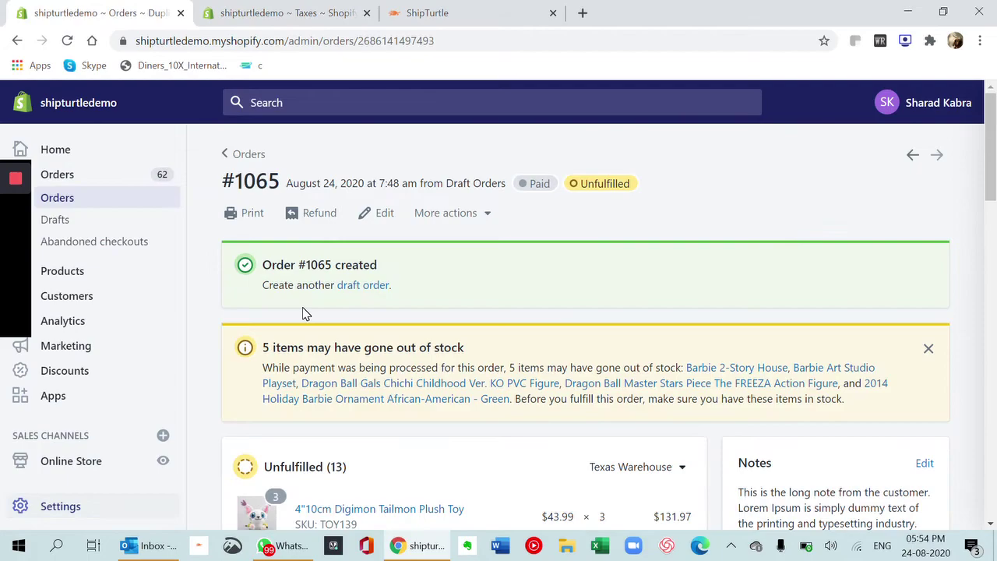
pyautogui.scroll(-10, 303, 312)
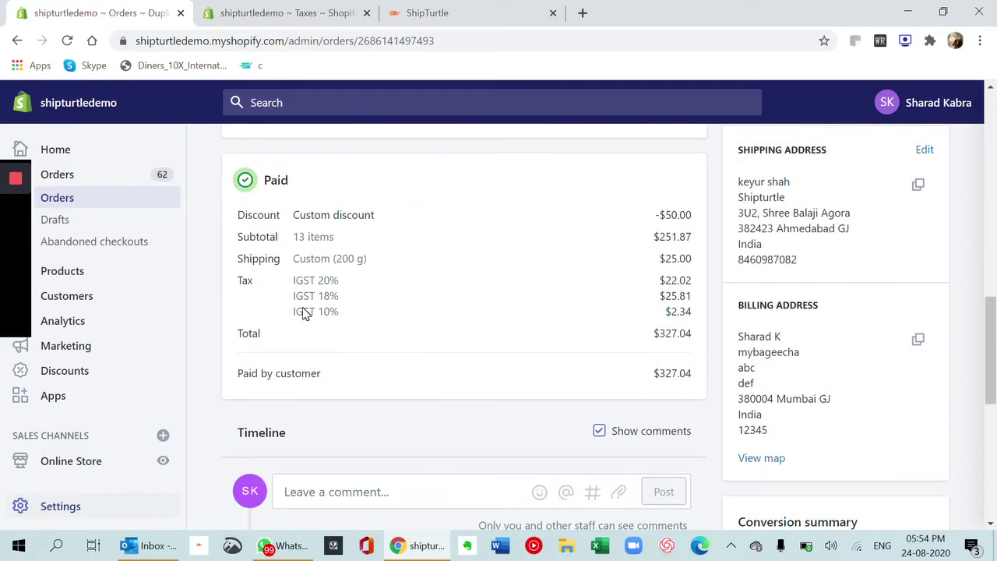
pyautogui.scroll(6, 304, 311)
pyautogui.scroll(3, 304, 311)
pyautogui.scroll(1, 304, 312)
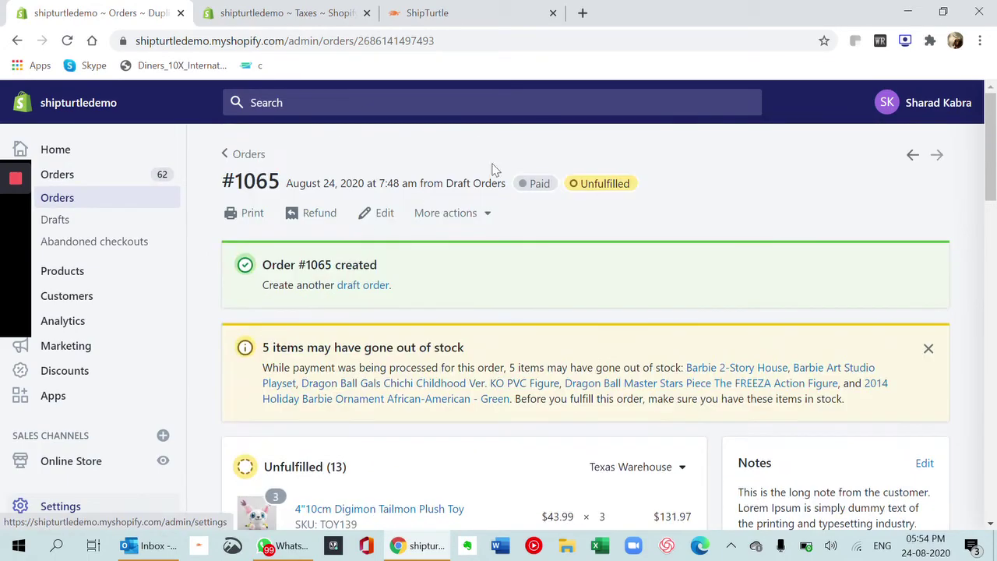
pyautogui.click(479, 213)
pyautogui.click(456, 252)
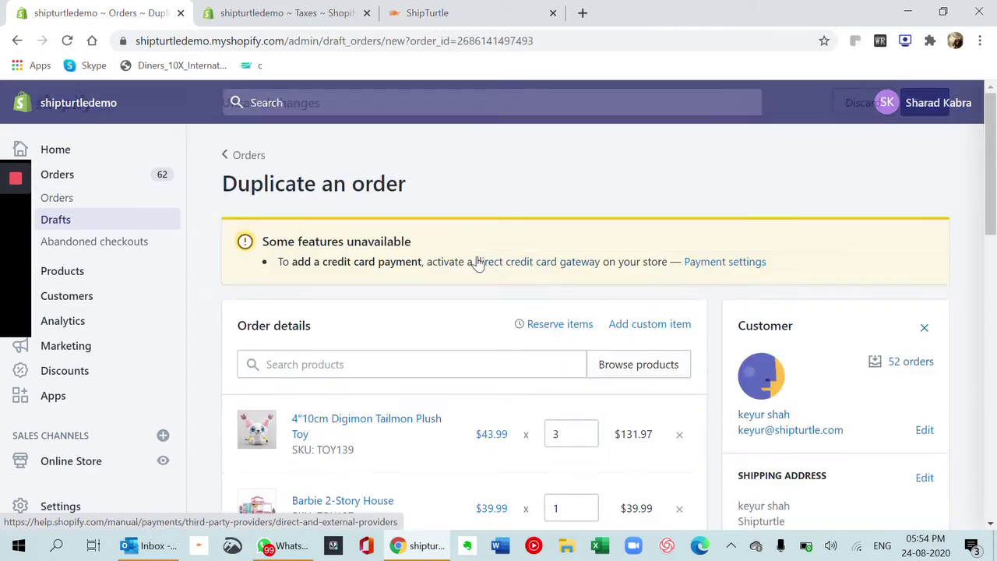
# - Apply a $50 discount to the draft order
pyautogui.scroll(-6, 477, 264)
pyautogui.scroll(-3, 478, 264)
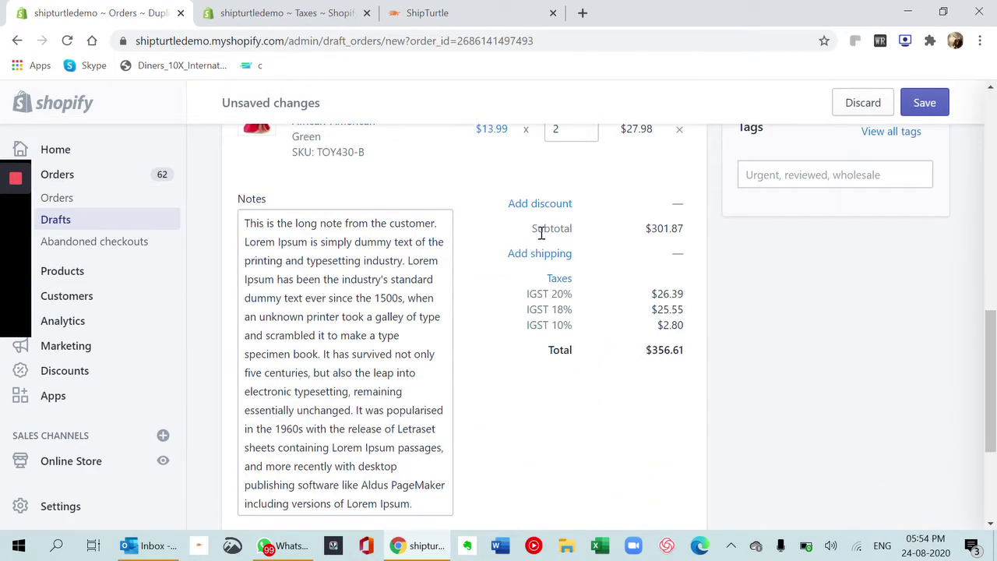
pyautogui.click(538, 202)
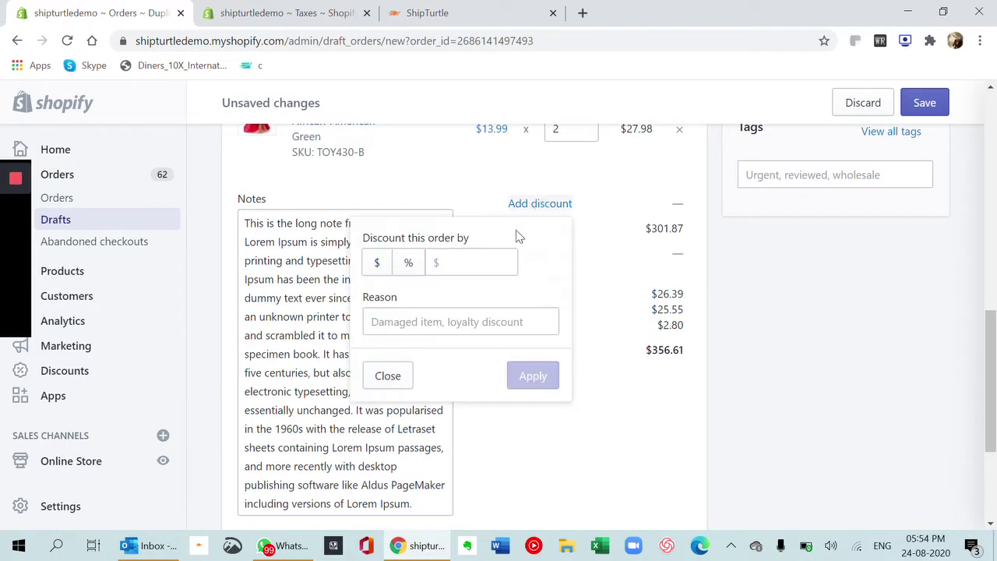
pyautogui.click(485, 262)
pyautogui.write('50')
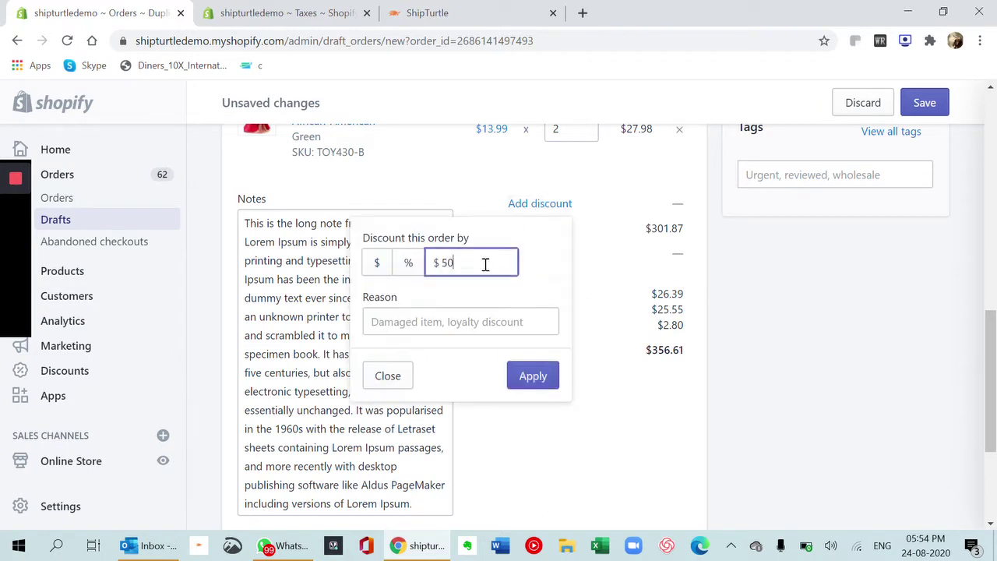
pyautogui.click(534, 379)
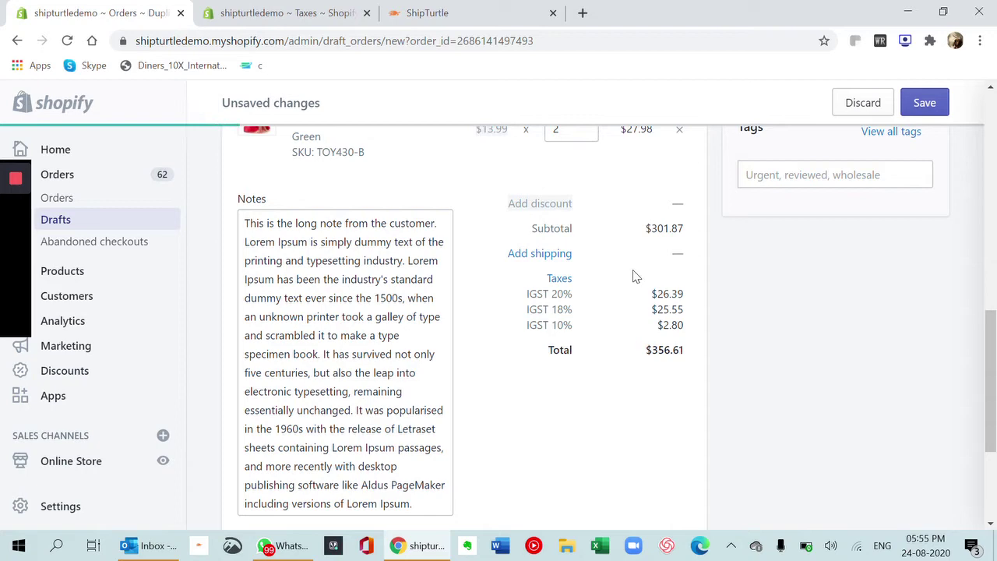
# - Add a $25 custom shipping charge to the draft order
pyautogui.click(550, 256)
pyautogui.click(611, 391)
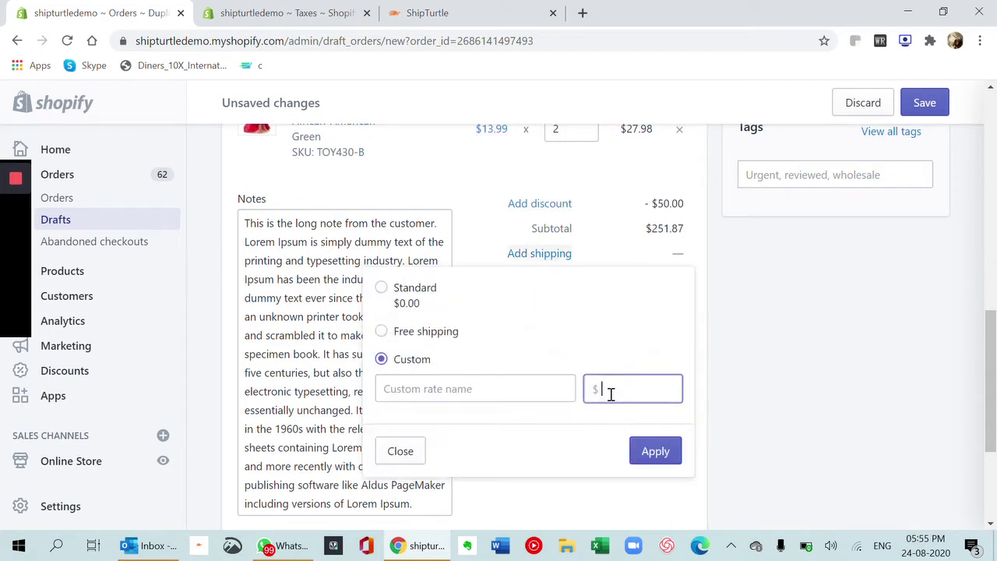
pyautogui.write('25')
pyautogui.click(651, 452)
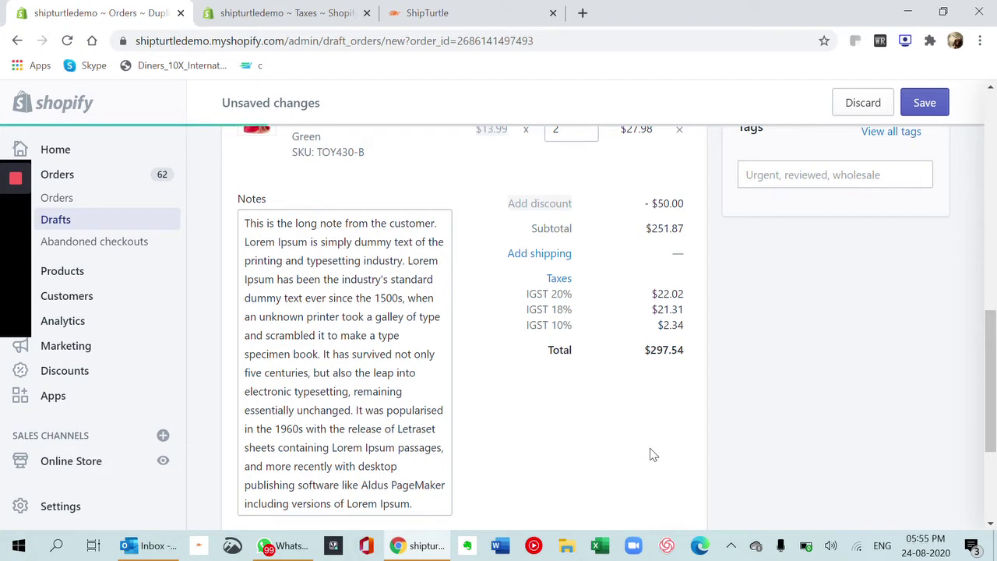
pyautogui.scroll(10, 679, 383)
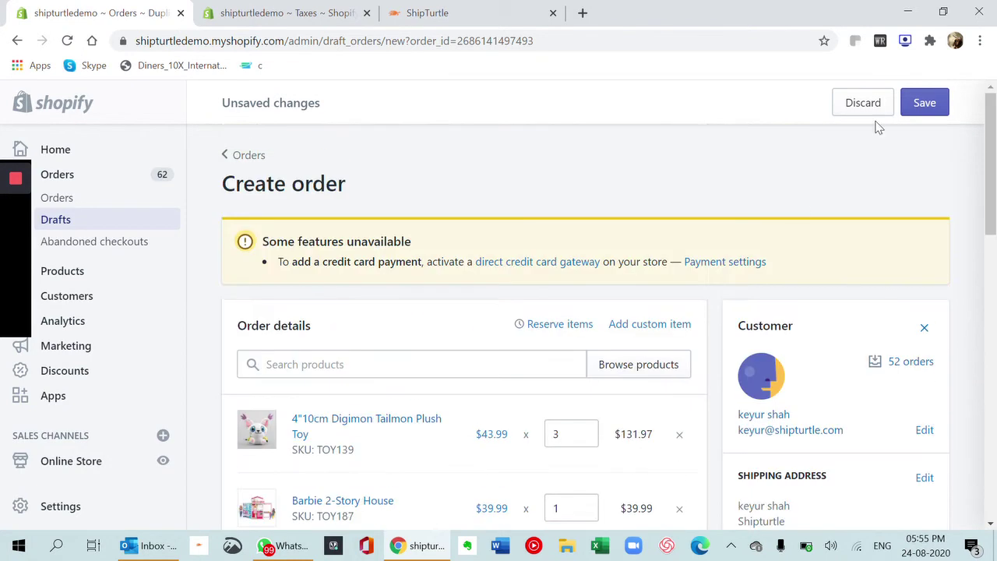
# - Save the draft, mark it as paid, and create the paid order totalling $327.04
pyautogui.click(923, 109)
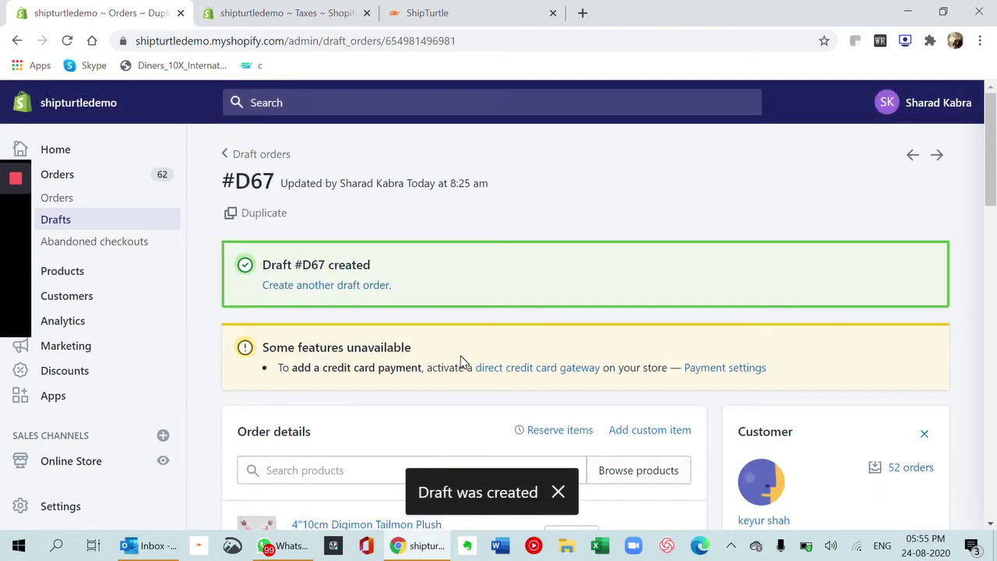
pyautogui.scroll(-10, 460, 363)
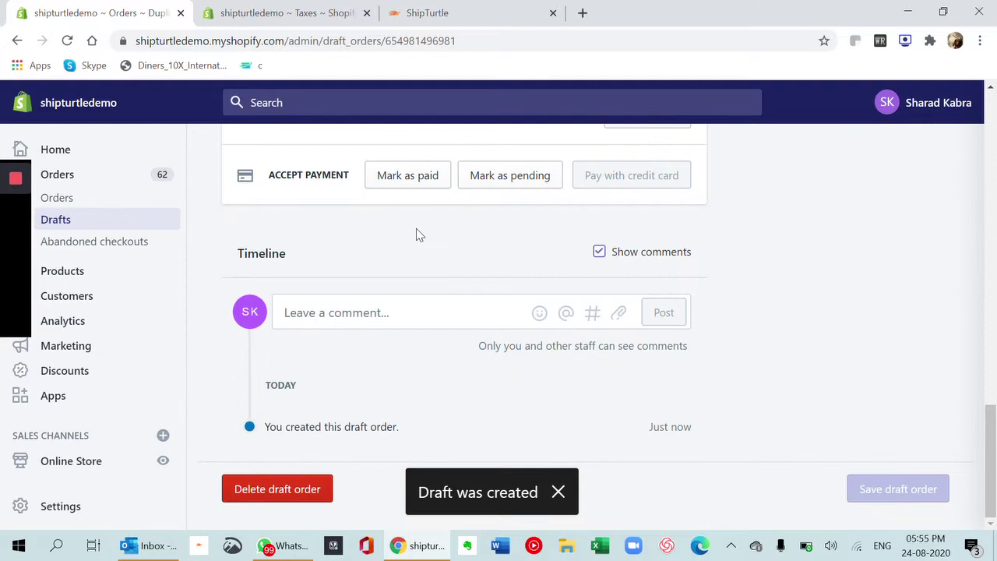
pyautogui.click(394, 185)
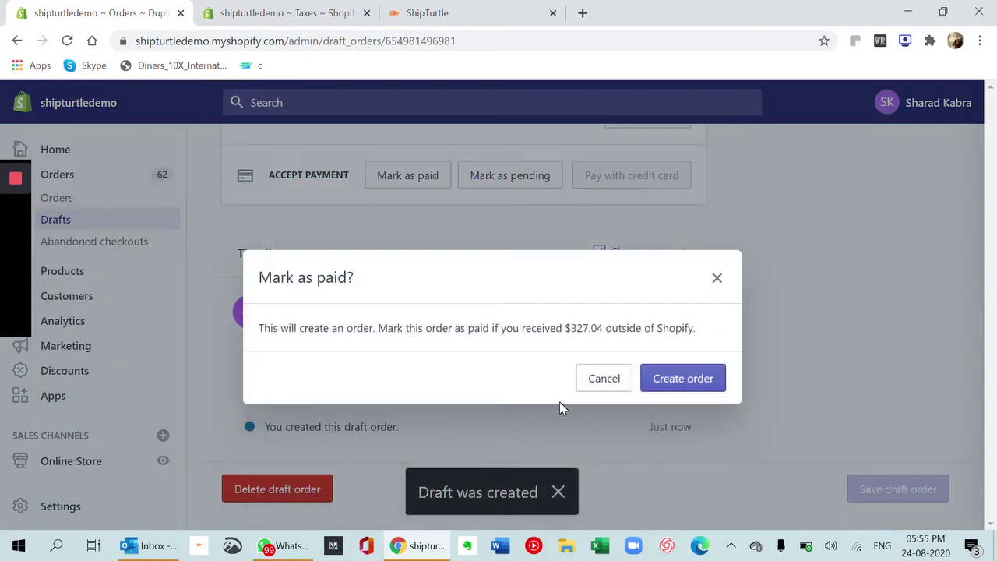
pyautogui.click(680, 372)
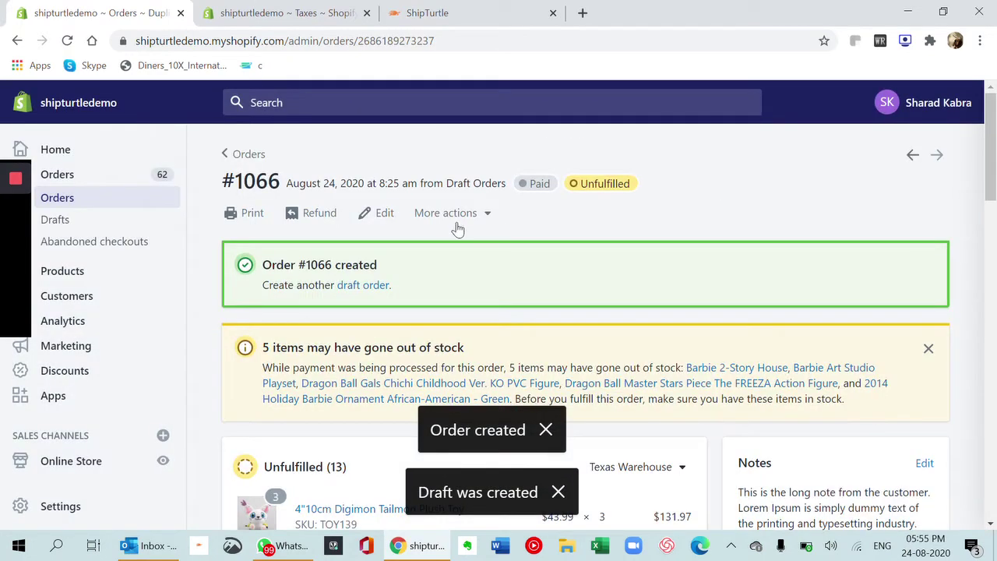
pyautogui.scroll(-10, 478, 389)
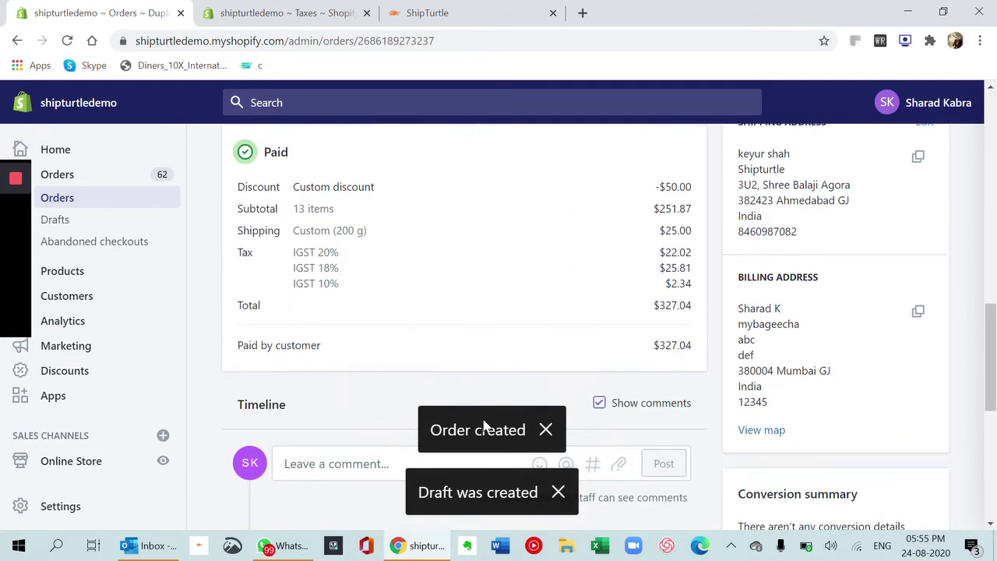
# - In ShipTurtle's new orders, review the six products of the new $327.04 order
pyautogui.click(263, 17)
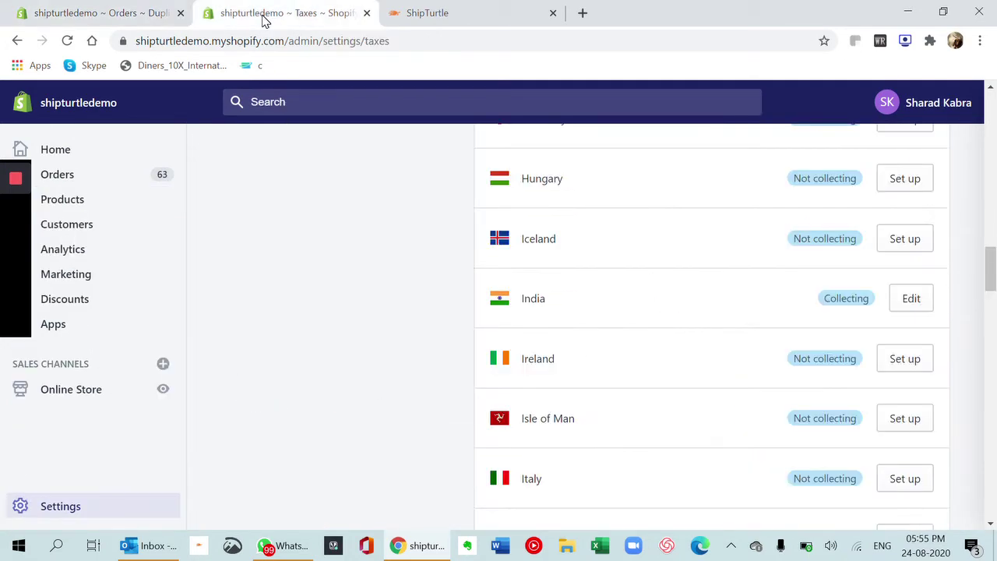
pyautogui.click(495, 10)
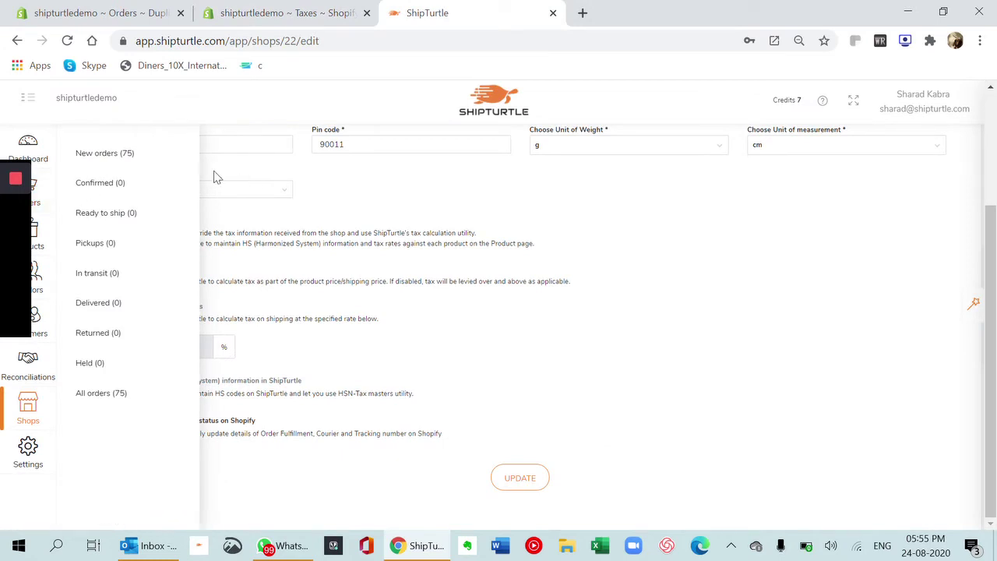
pyautogui.click(127, 158)
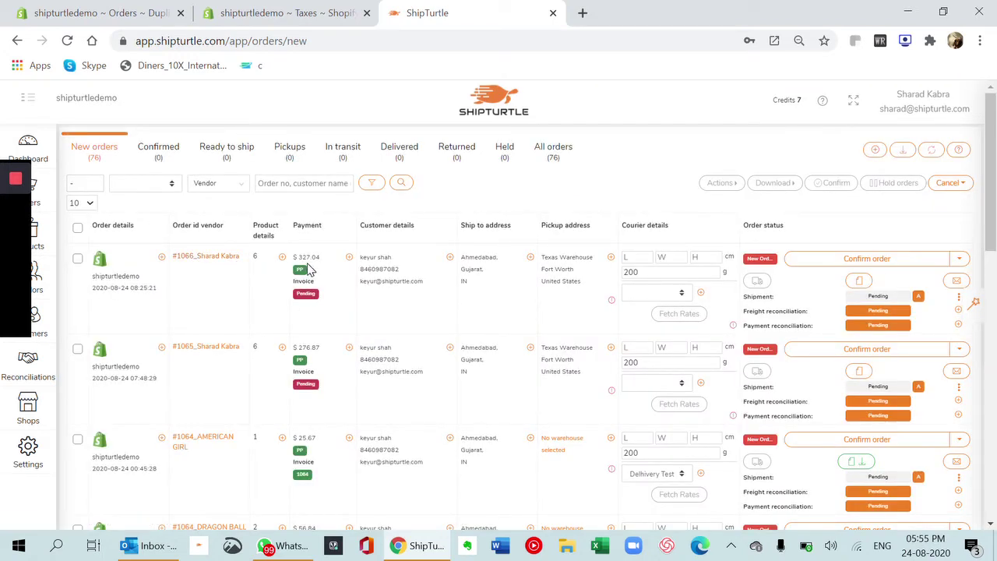
pyautogui.click(283, 257)
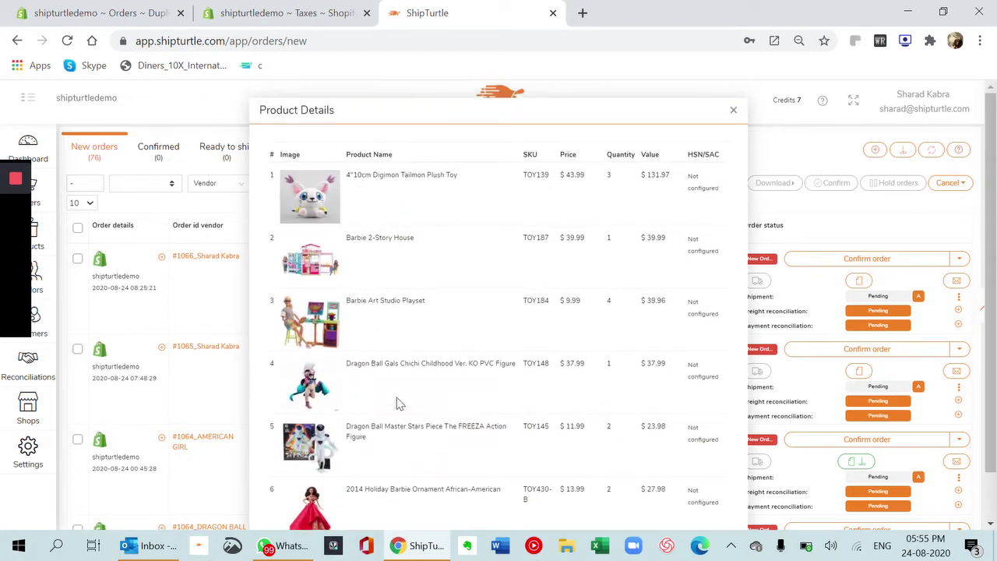
pyautogui.click(733, 114)
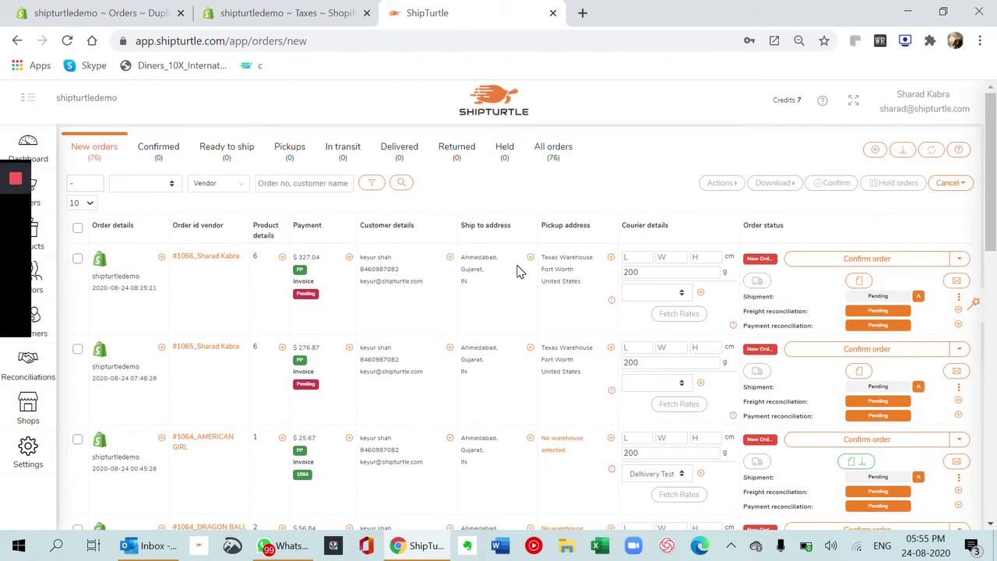
# - Generate the new order's invoice and review the invoice PDF
pyautogui.click(858, 282)
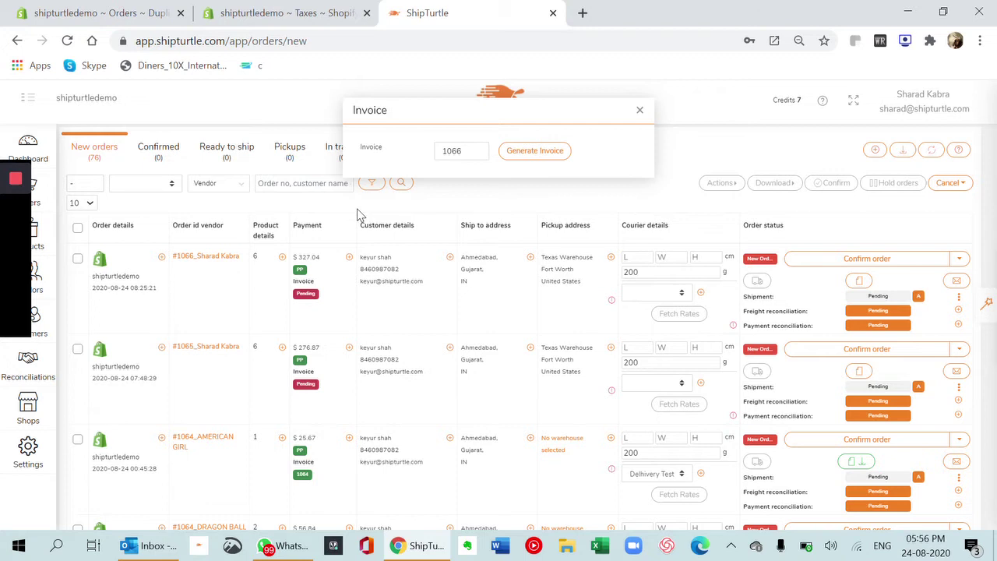
pyautogui.click(532, 151)
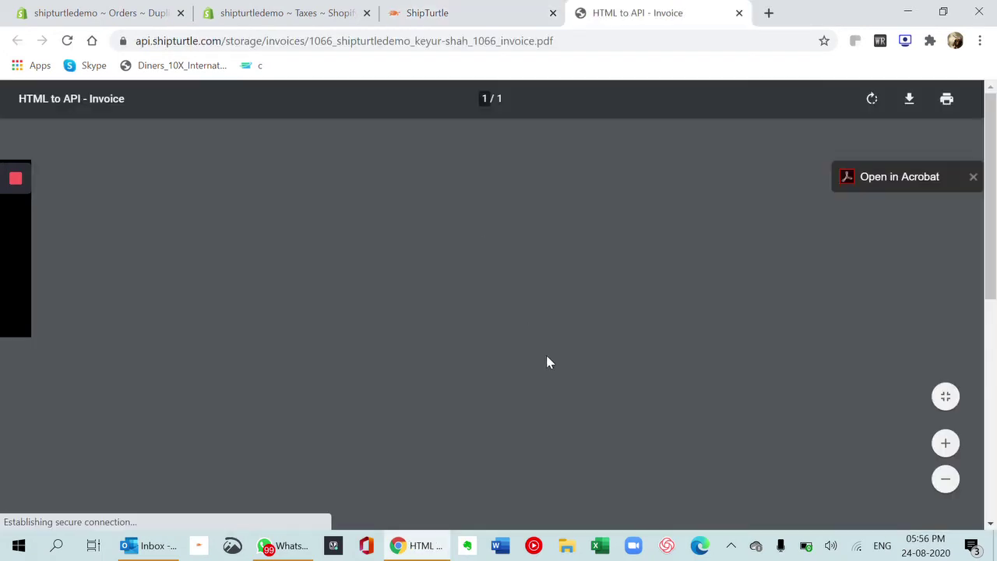
pyautogui.scroll(-4, 547, 362)
pyautogui.scroll(-2, 548, 362)
pyautogui.scroll(6, 548, 360)
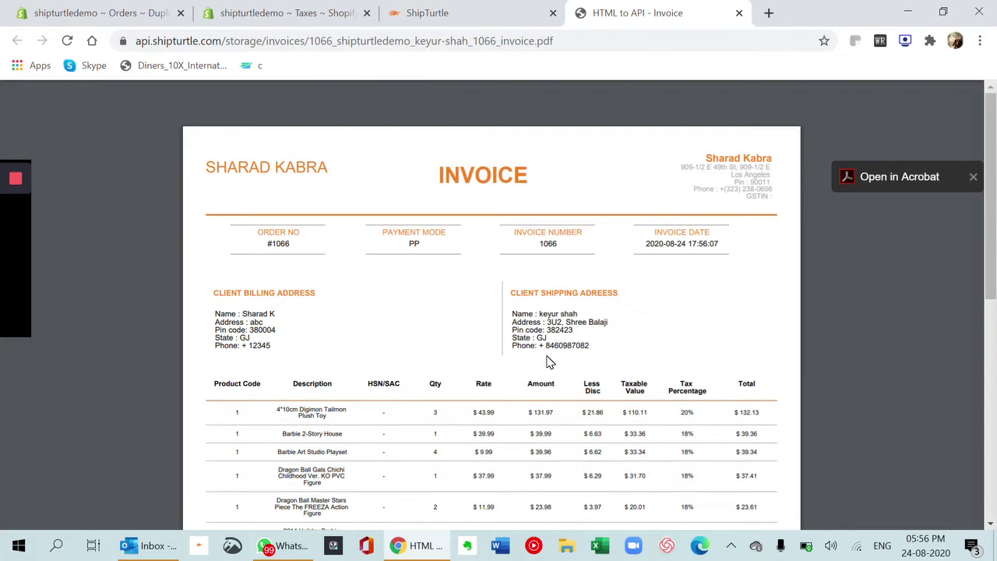
pyautogui.click(399, 6)
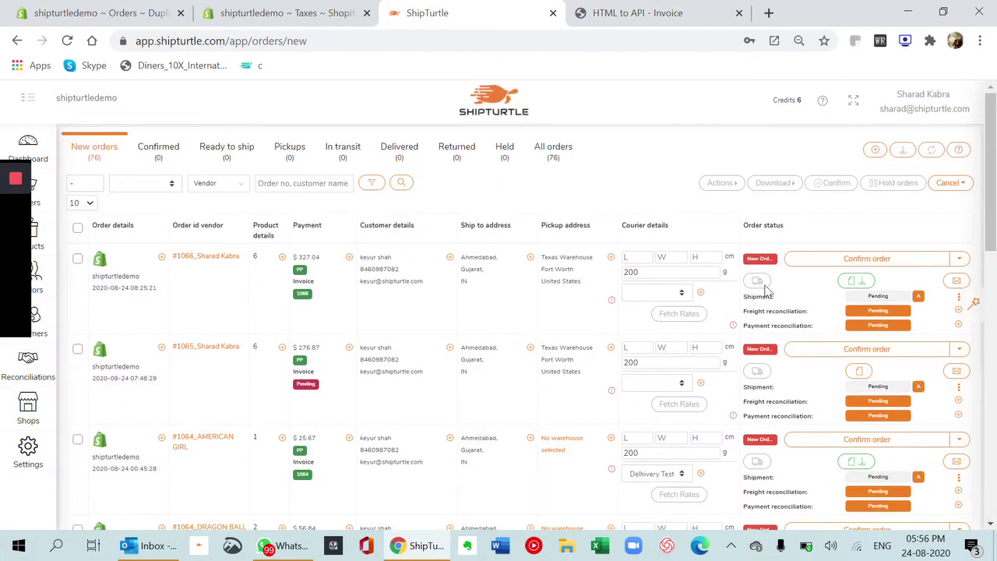
pyautogui.click(683, 300)
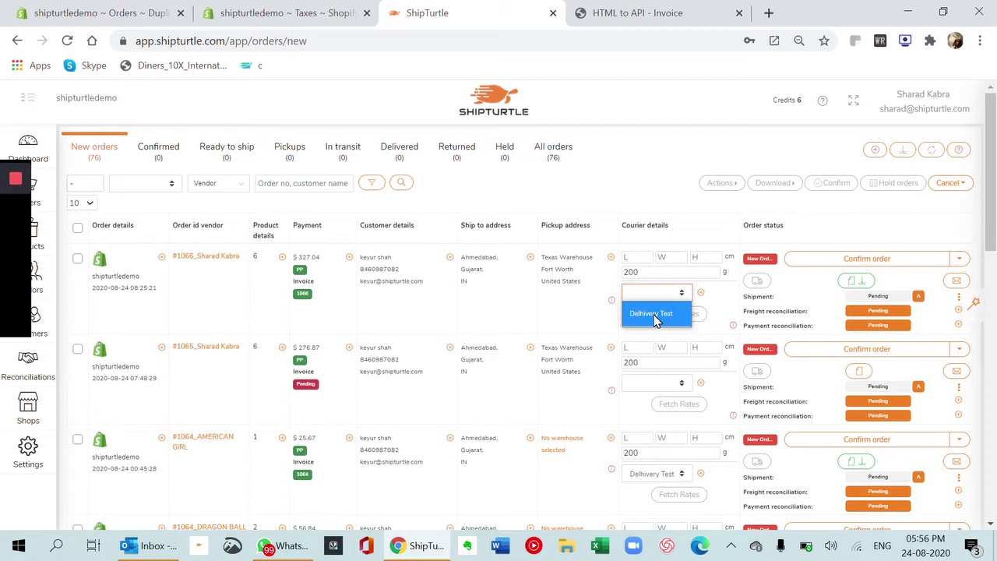
pyautogui.click(590, 327)
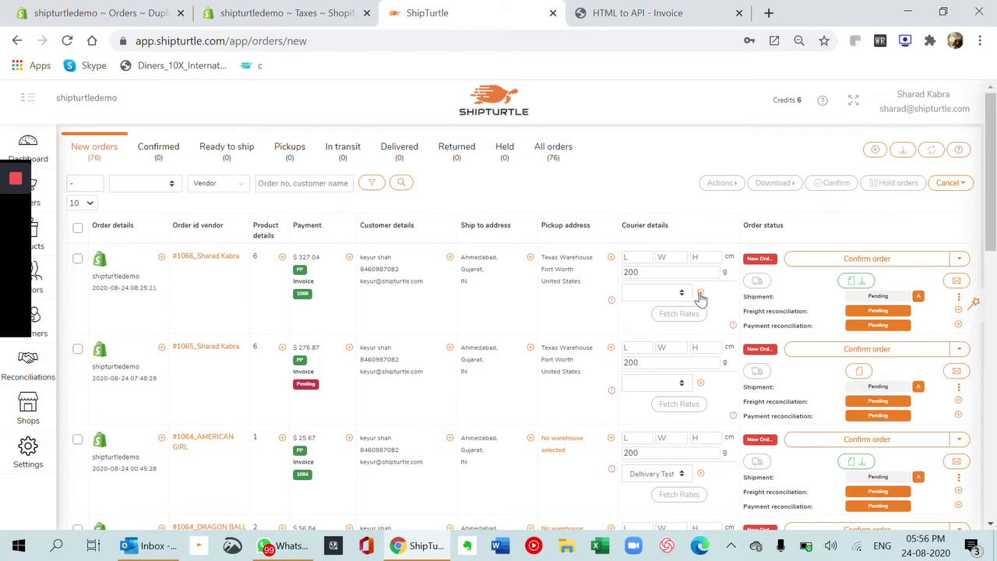
pyautogui.click(611, 260)
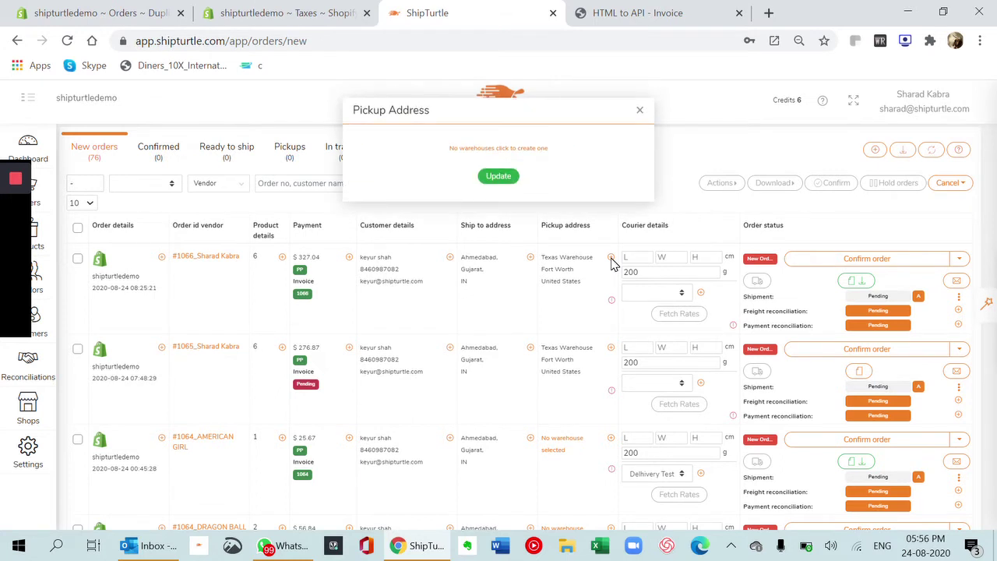
pyautogui.click(640, 111)
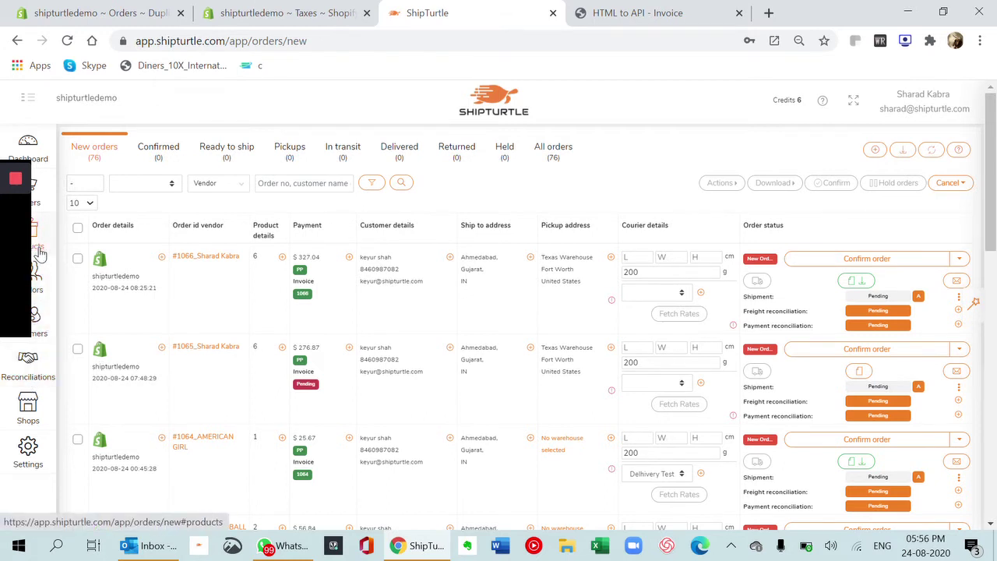
# - Edit Texas Warehouse, setting the country to India and the state to Gujarat
pyautogui.click(28, 454)
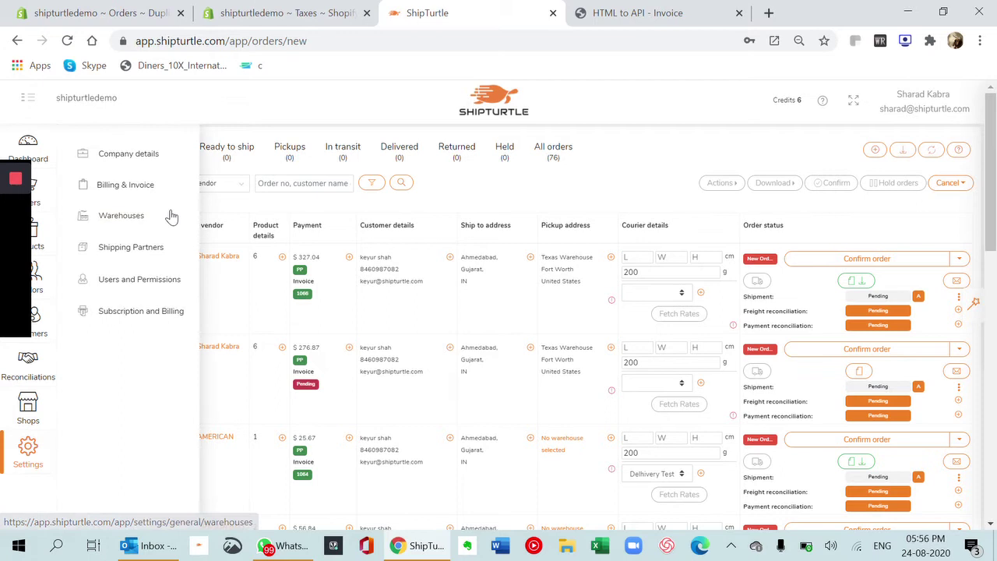
pyautogui.click(138, 215)
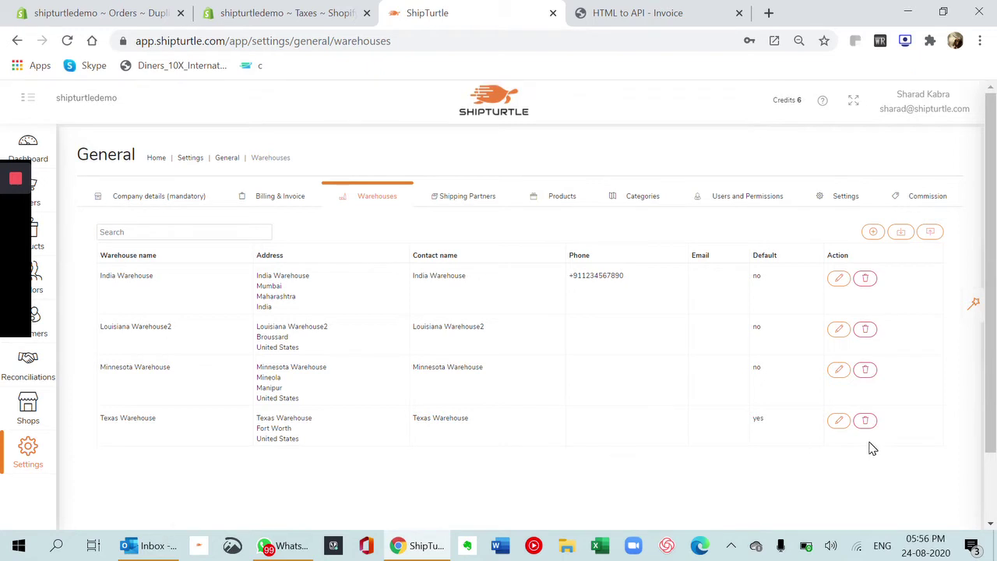
pyautogui.click(839, 425)
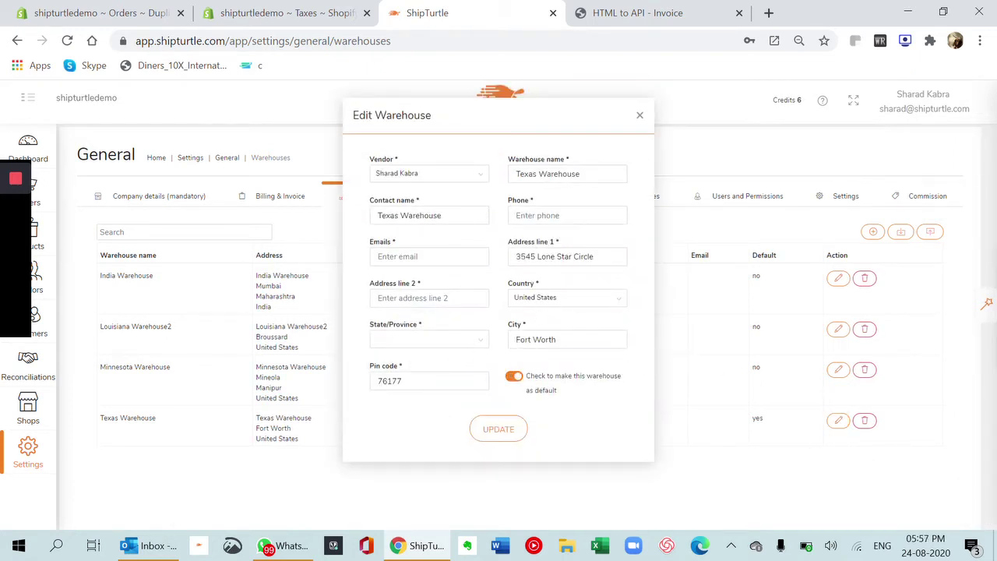
pyautogui.click(564, 297)
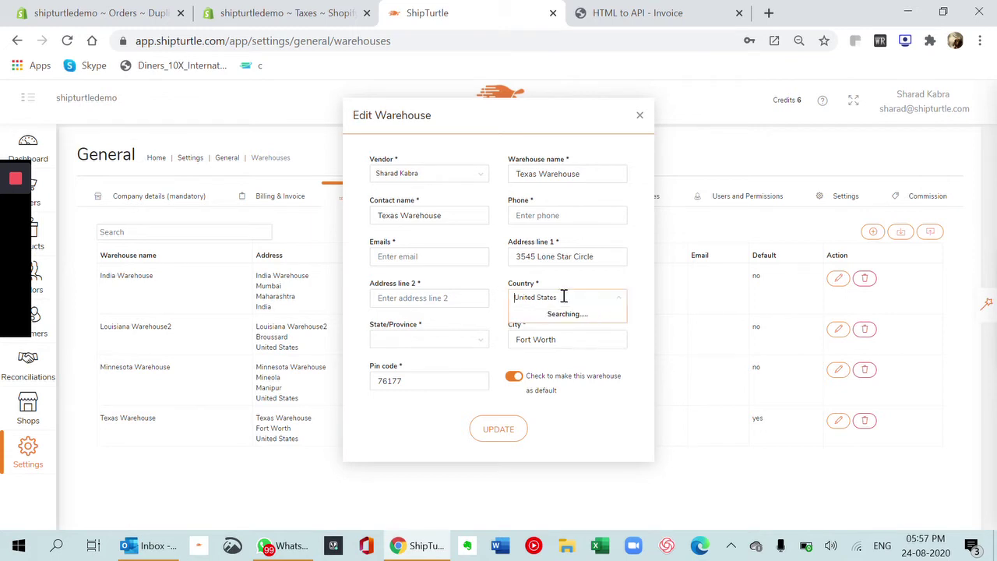
pyautogui.write('India')
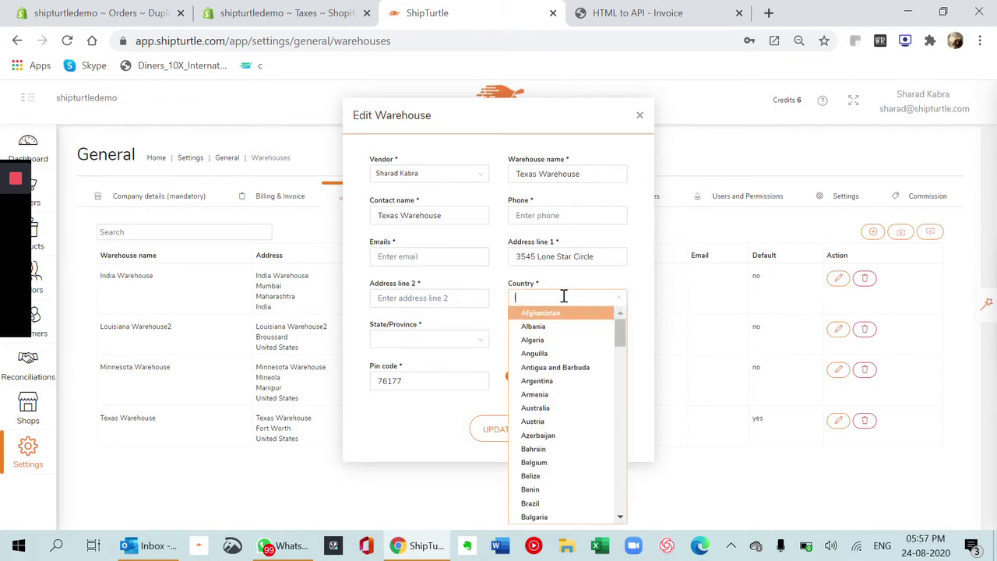
pyautogui.click(565, 315)
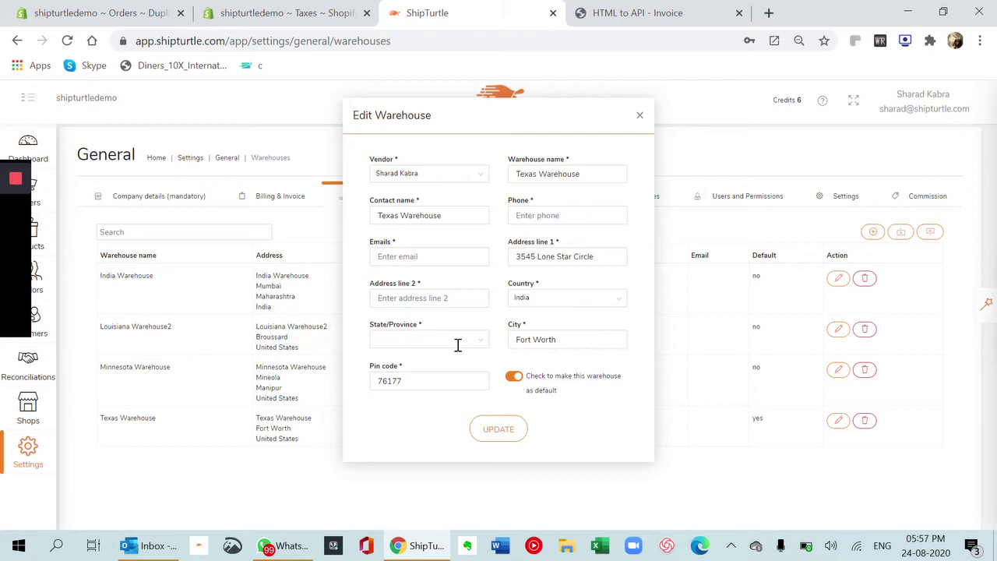
pyautogui.click(466, 331)
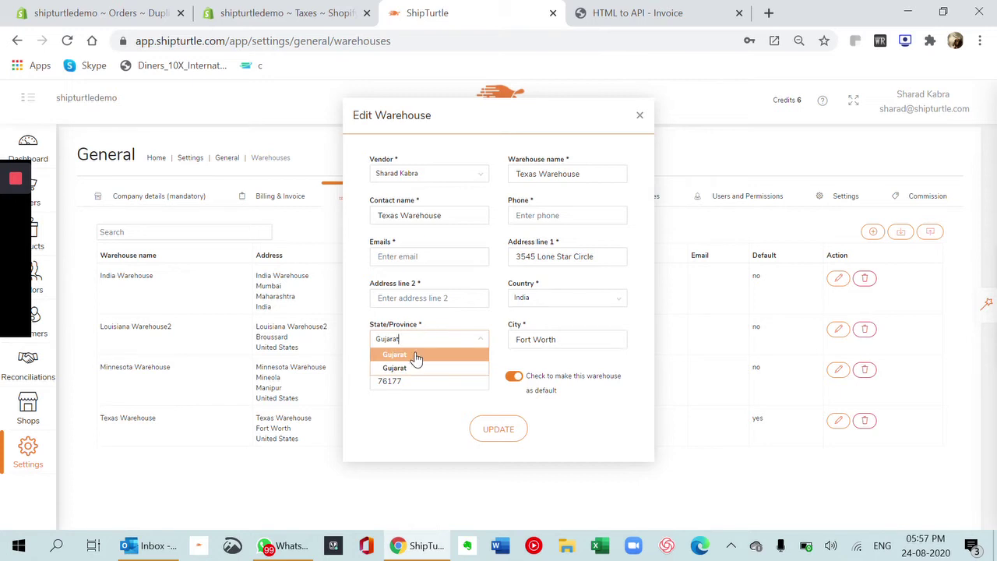
pyautogui.click(418, 355)
pyautogui.click(498, 434)
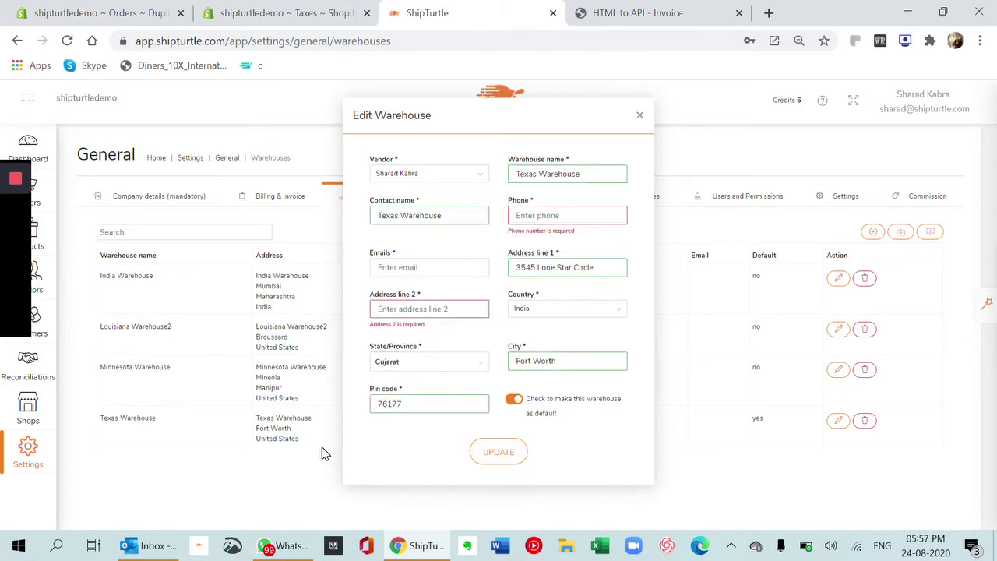
# - Fill in the warehouse phone, e-mail and second address line, and save
pyautogui.click(541, 215)
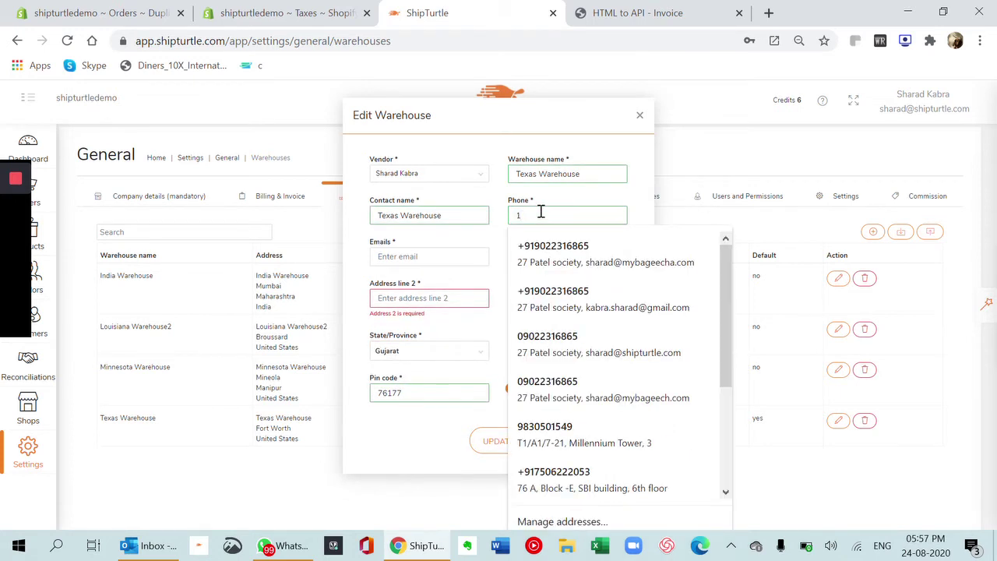
pyautogui.write('134')
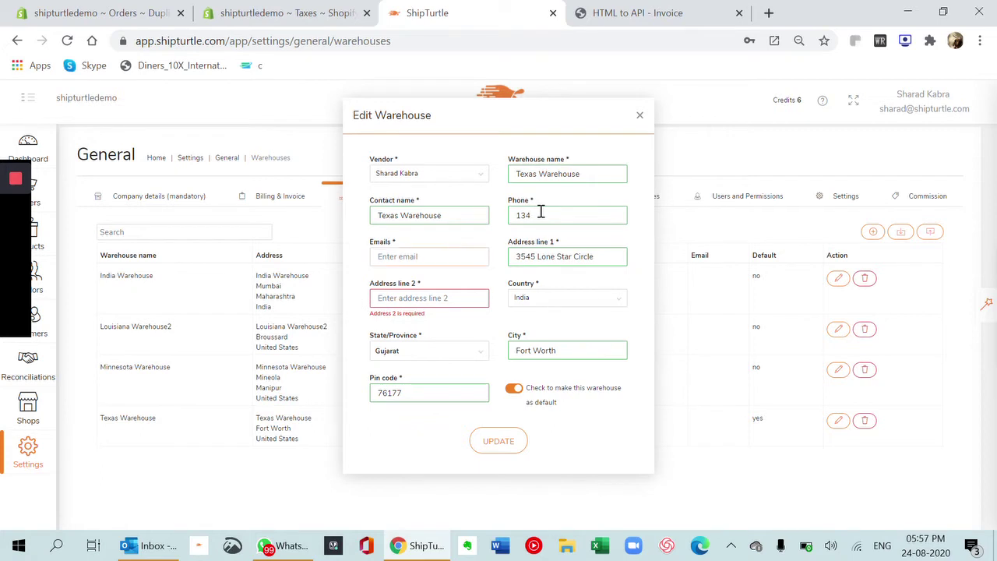
pyautogui.press('Tab')
pyautogui.write('a@b.c')
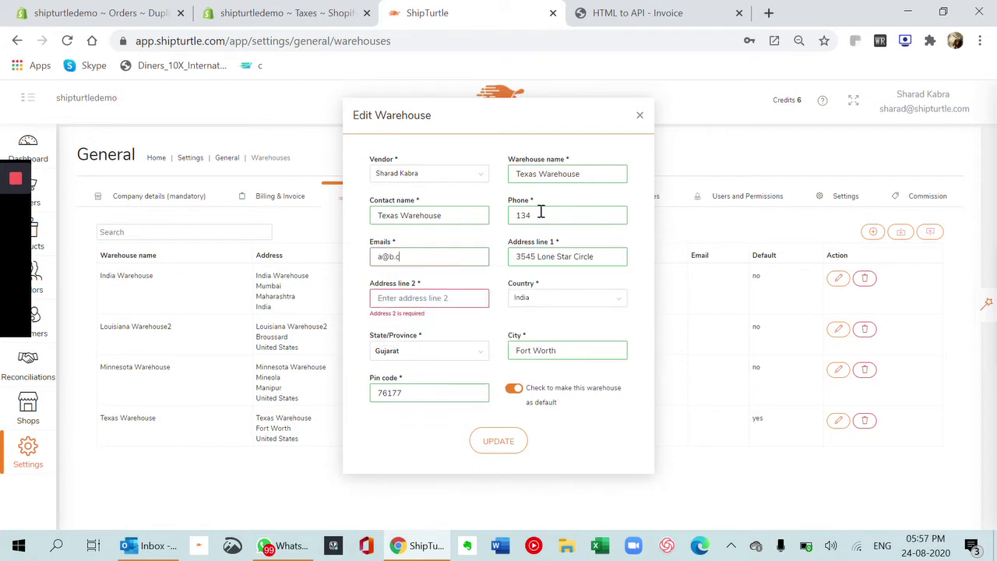
pyautogui.write('om')
pyautogui.press('Tab')
pyautogui.press('Tab')
pyautogui.write('abc')
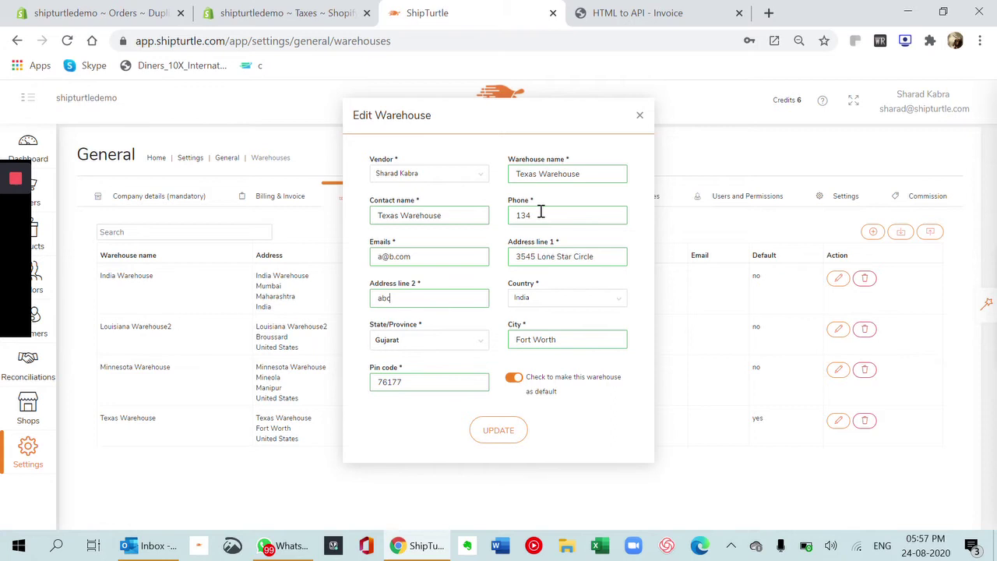
pyautogui.click(494, 437)
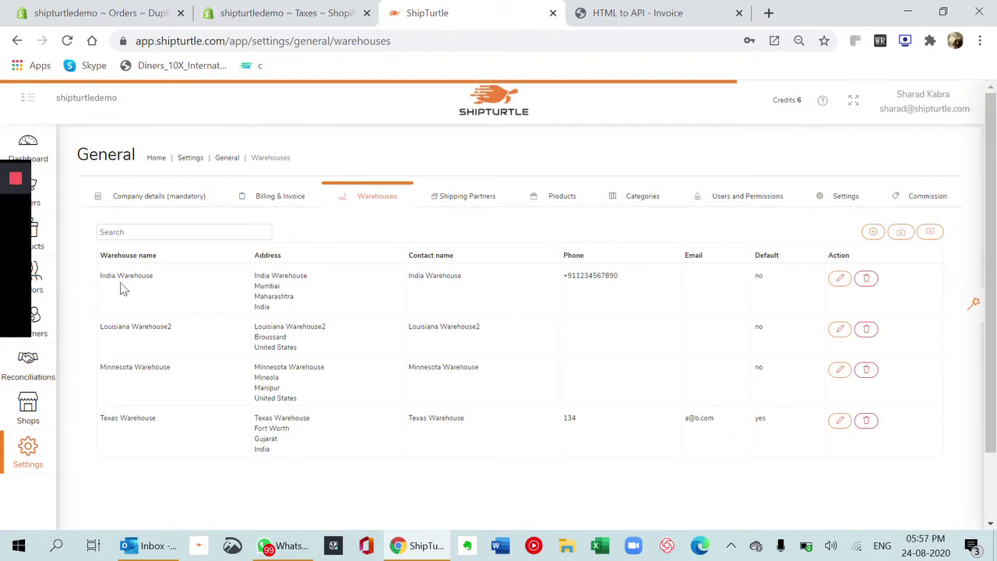
# - Add a manual Fedex courier with tracking number 1234 to the new order and generate its label
pyautogui.click(48, 198)
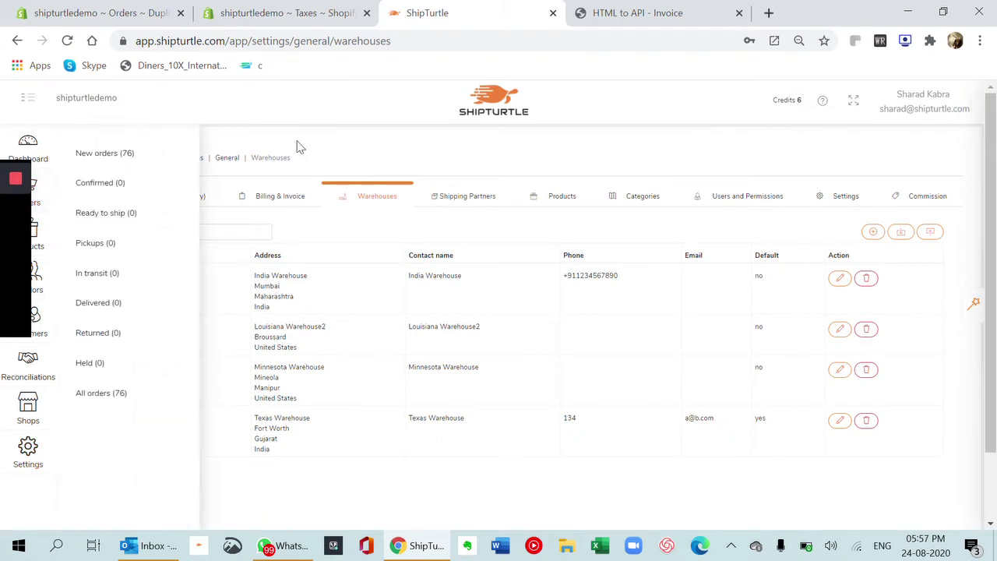
pyautogui.click(140, 154)
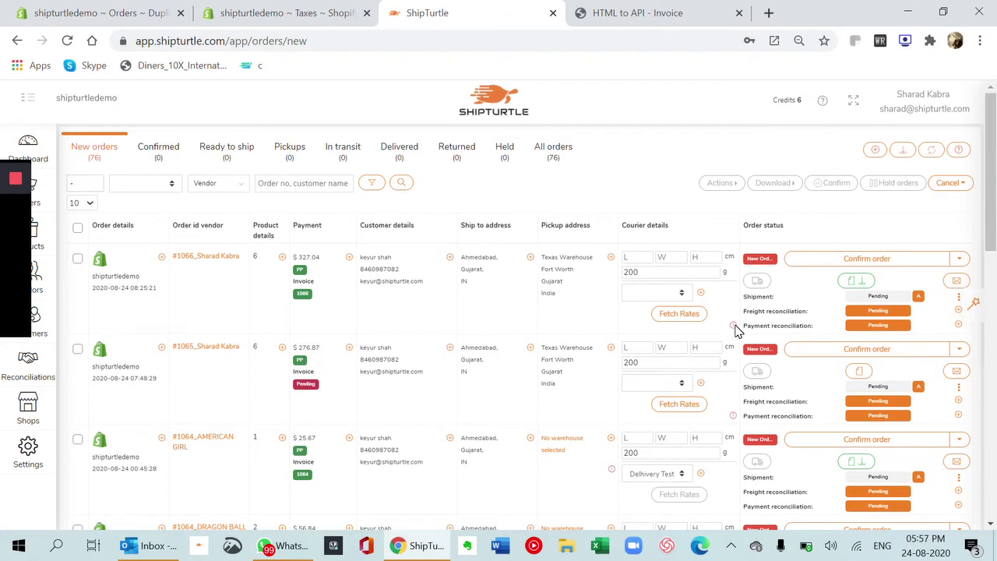
pyautogui.click(701, 292)
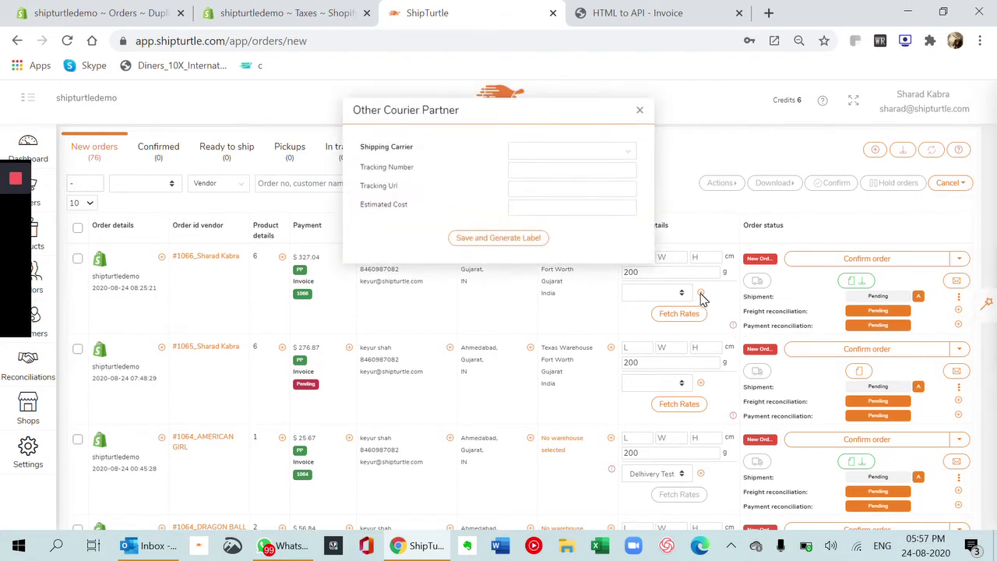
pyautogui.click(548, 148)
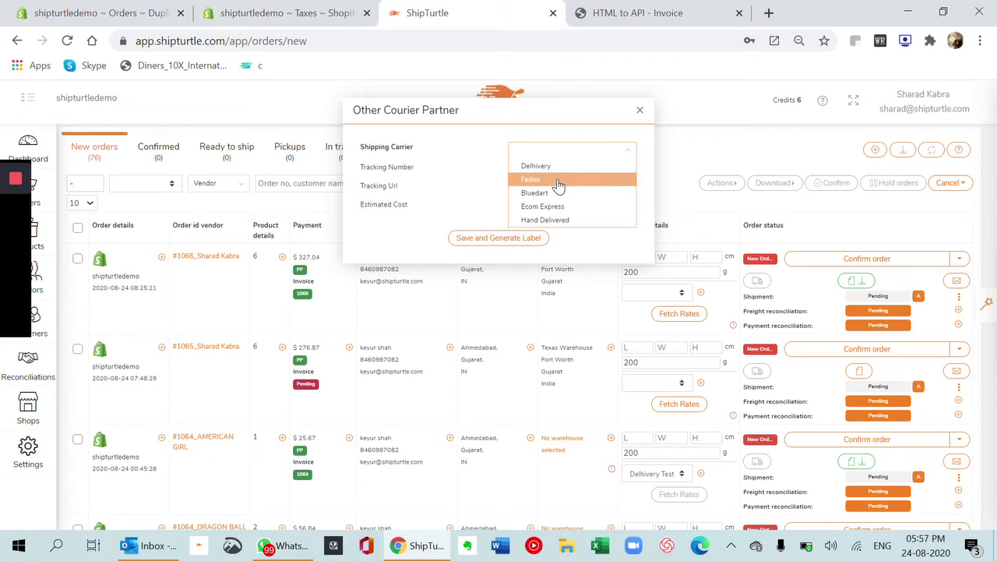
pyautogui.click(557, 182)
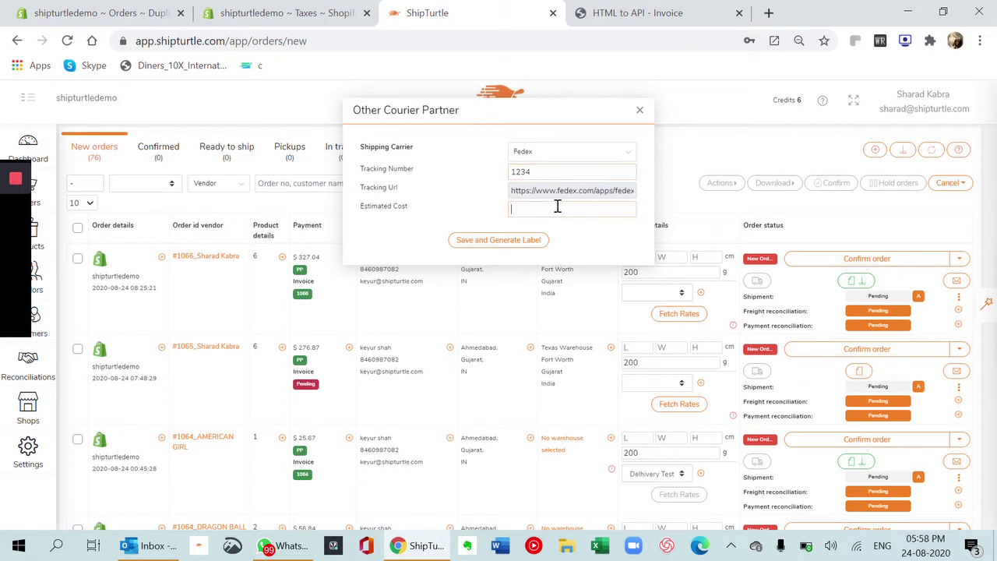
pyautogui.click(496, 241)
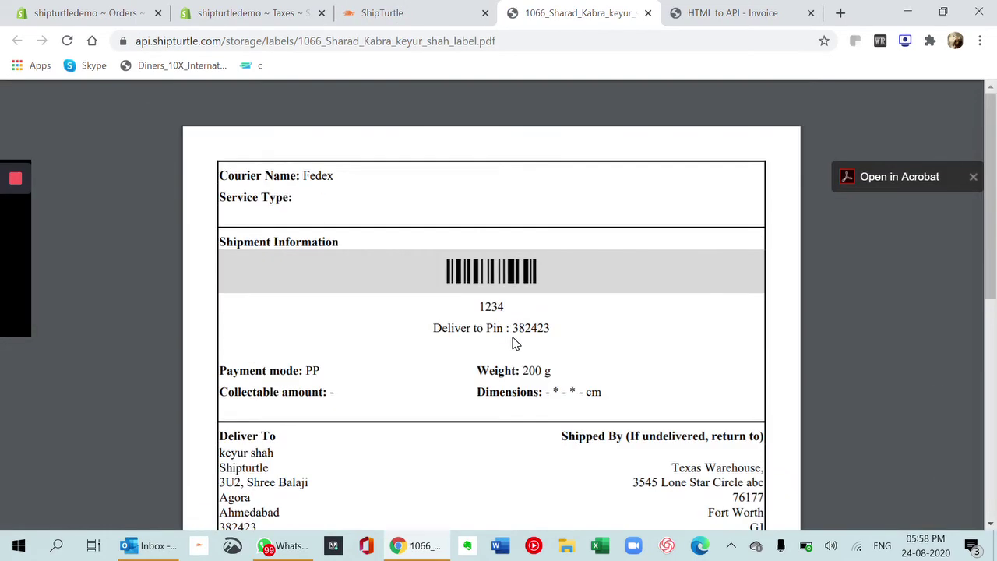
pyautogui.hotkey('ctrl', 'shift', 'Tab')
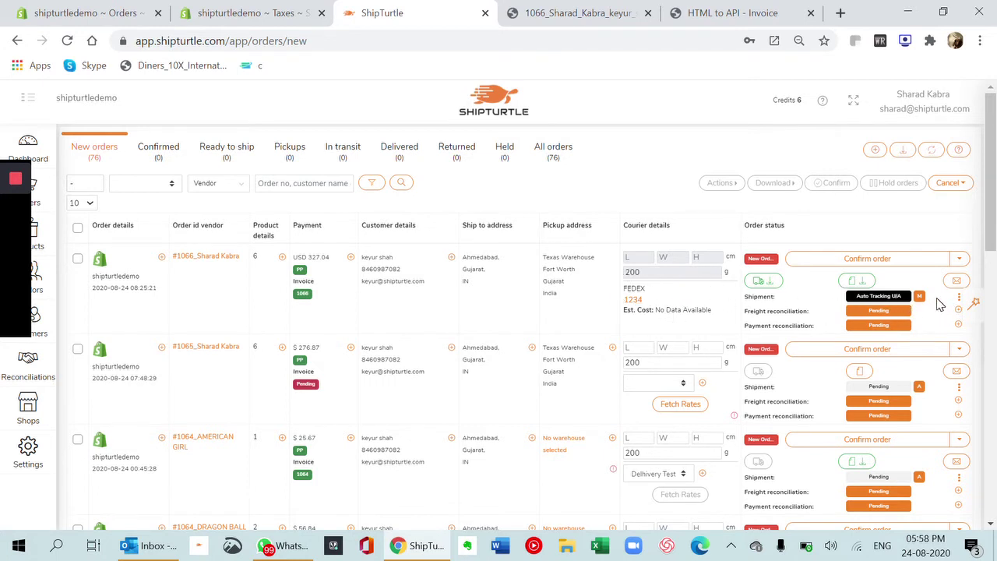
pyautogui.click(961, 300)
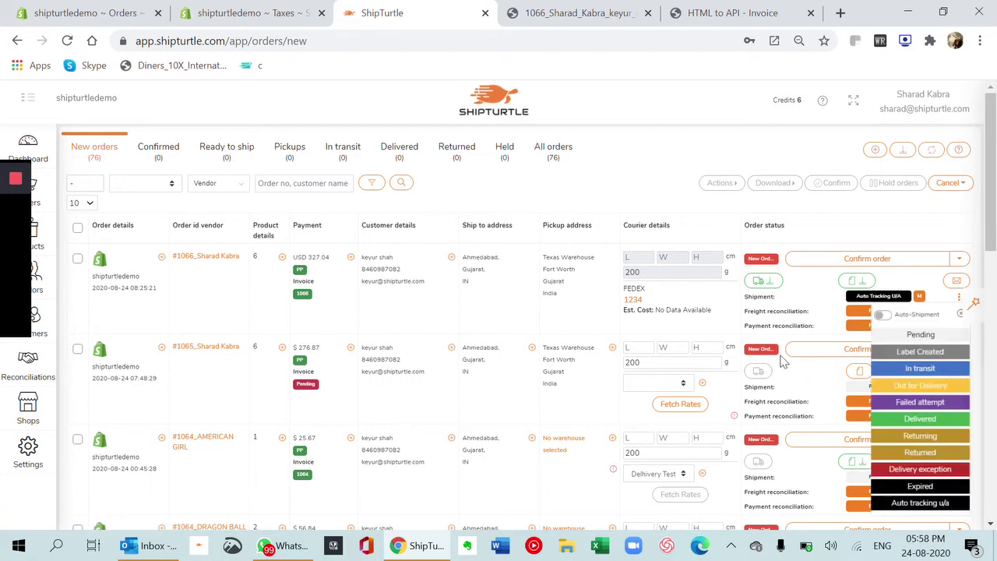
pyautogui.click(681, 335)
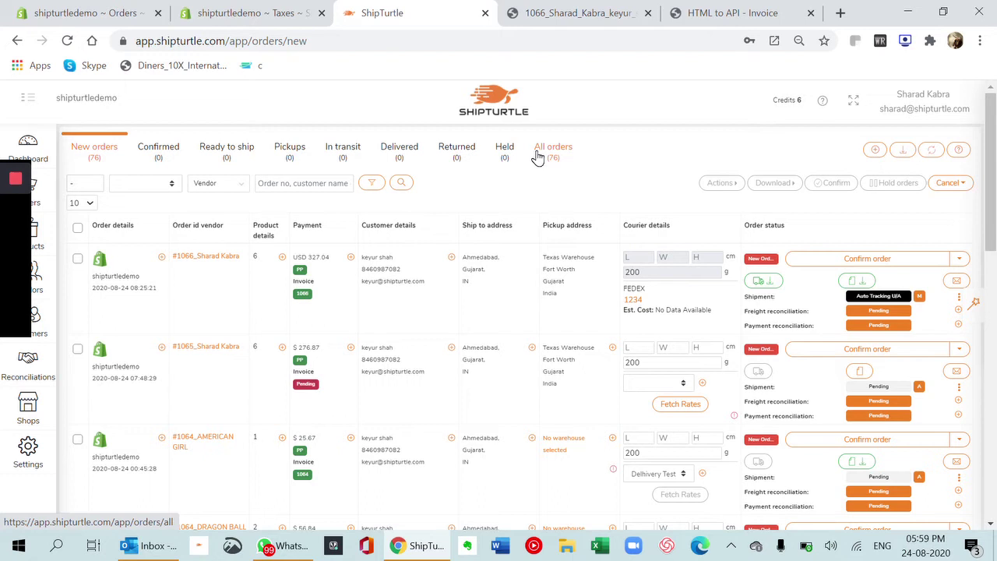
pyautogui.click(88, 194)
pyautogui.click(149, 192)
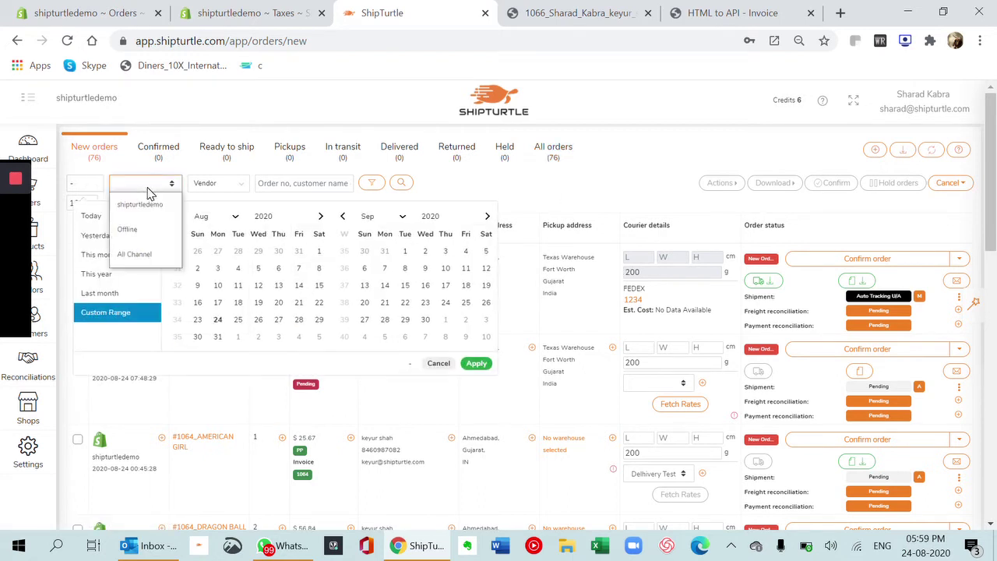
pyautogui.click(212, 185)
pyautogui.click(204, 187)
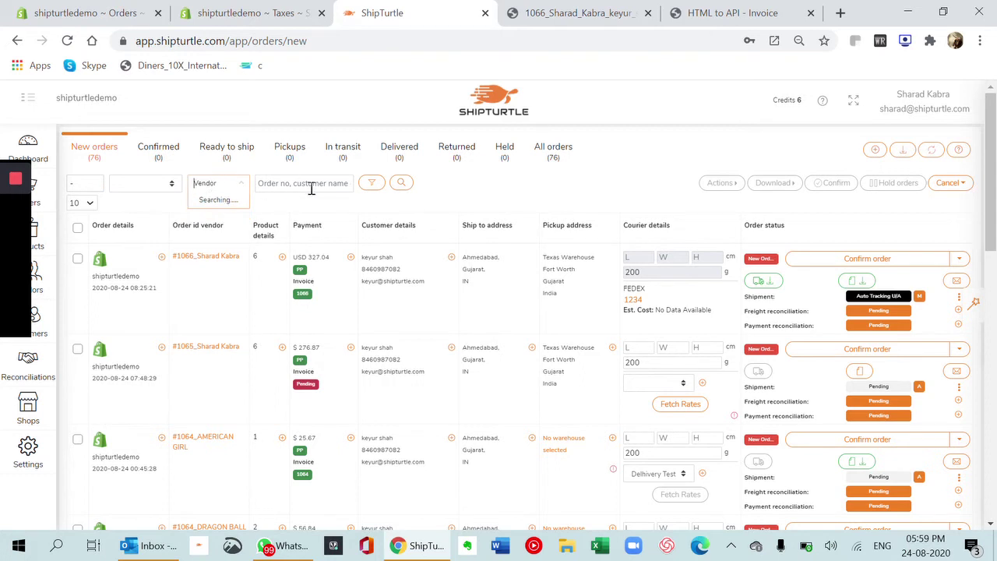
pyautogui.click(525, 200)
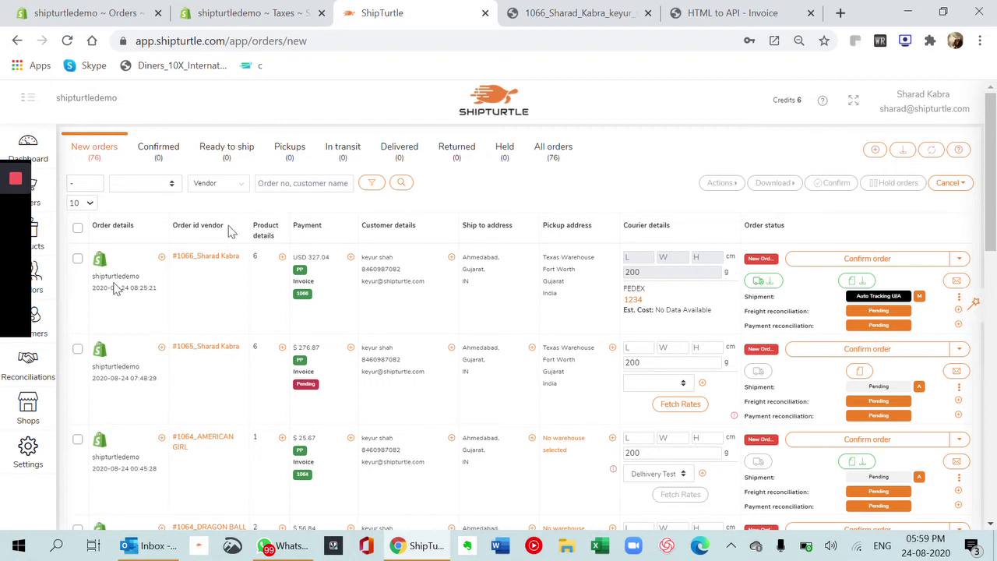
# - Begin adding a new shipping partner under Settings > Shipping Partners with Fedex as courier company
pyautogui.click(32, 460)
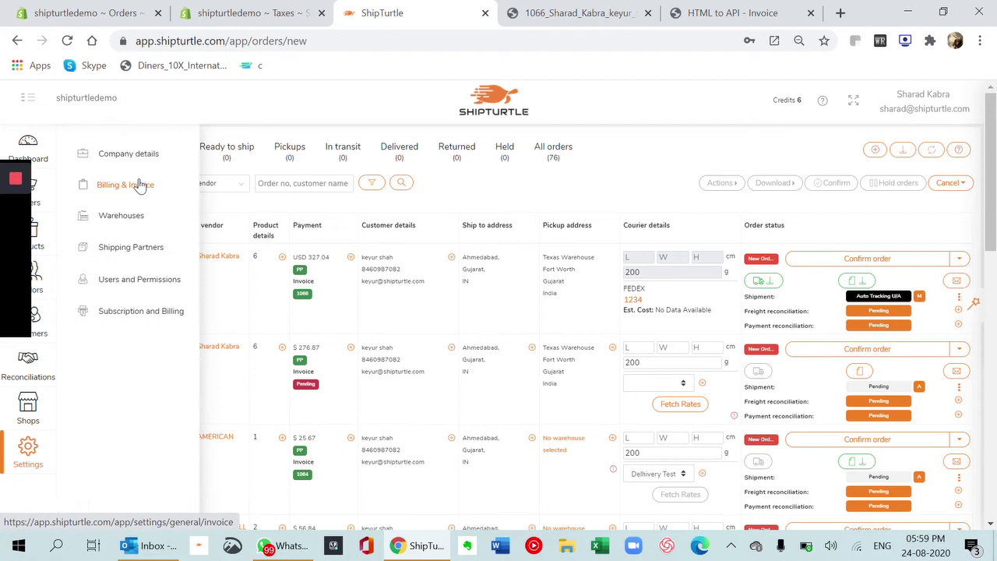
pyautogui.click(129, 251)
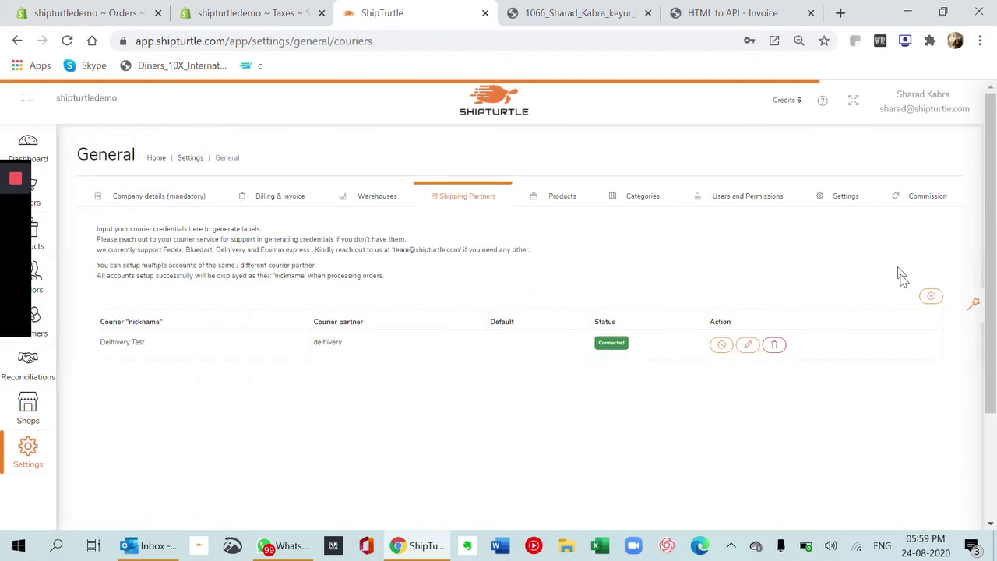
pyautogui.click(930, 296)
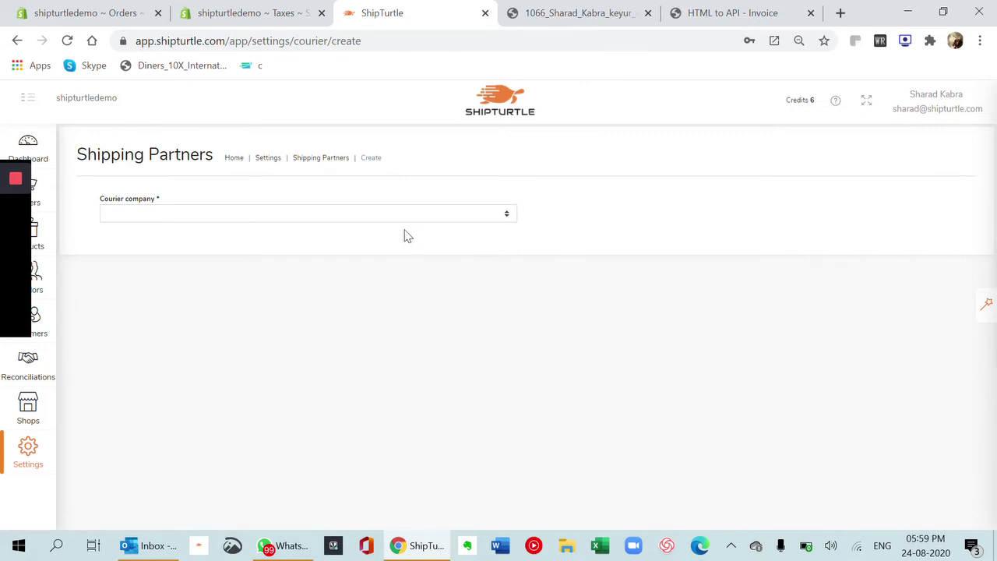
pyautogui.click(484, 211)
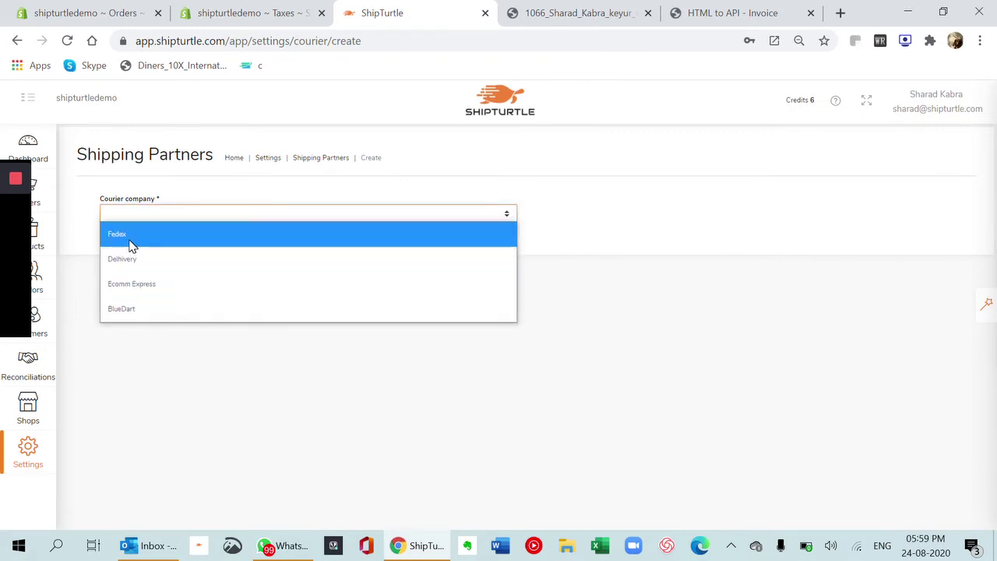
pyautogui.click(131, 245)
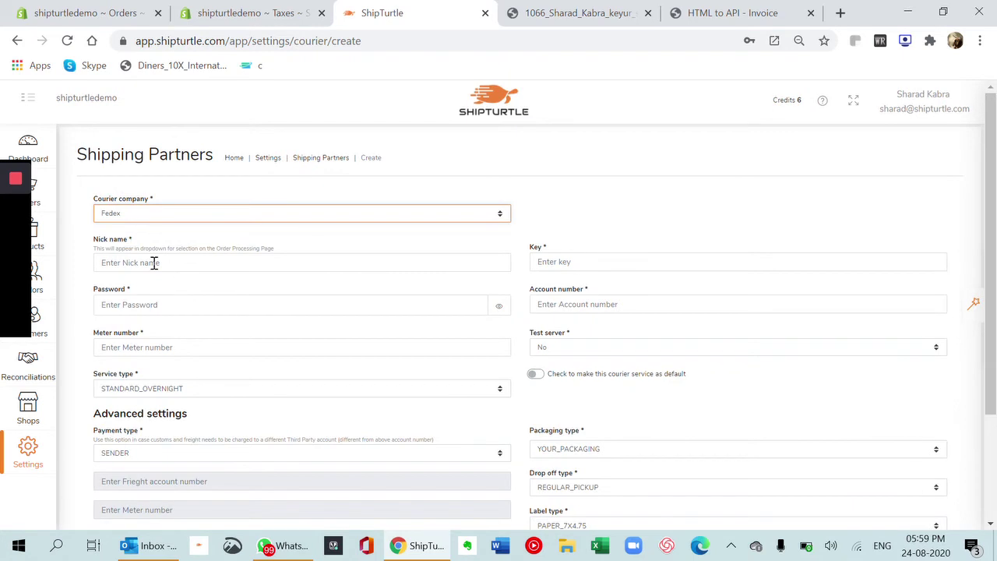
pyautogui.scroll(-2, 468, 273)
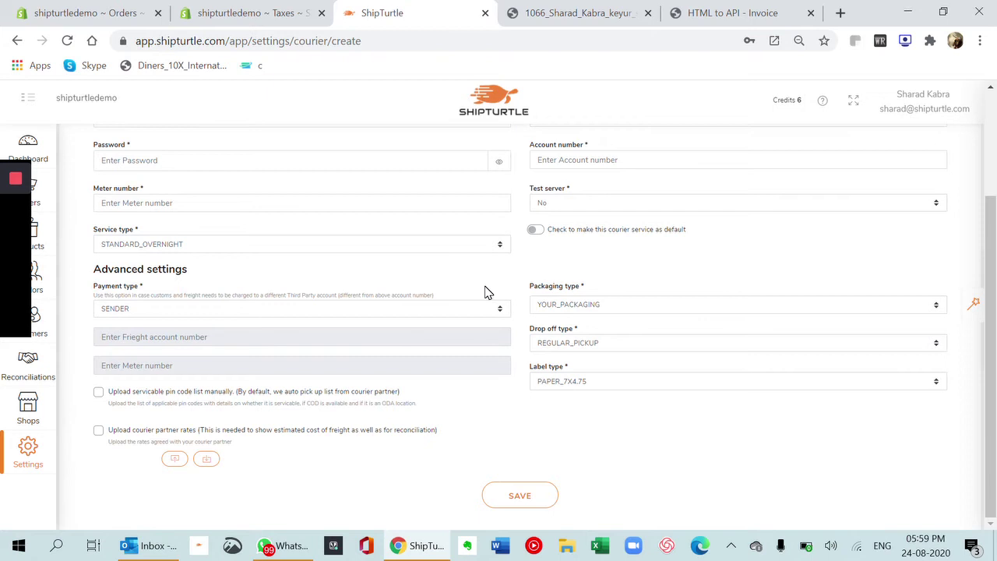
pyautogui.scroll(2, 485, 293)
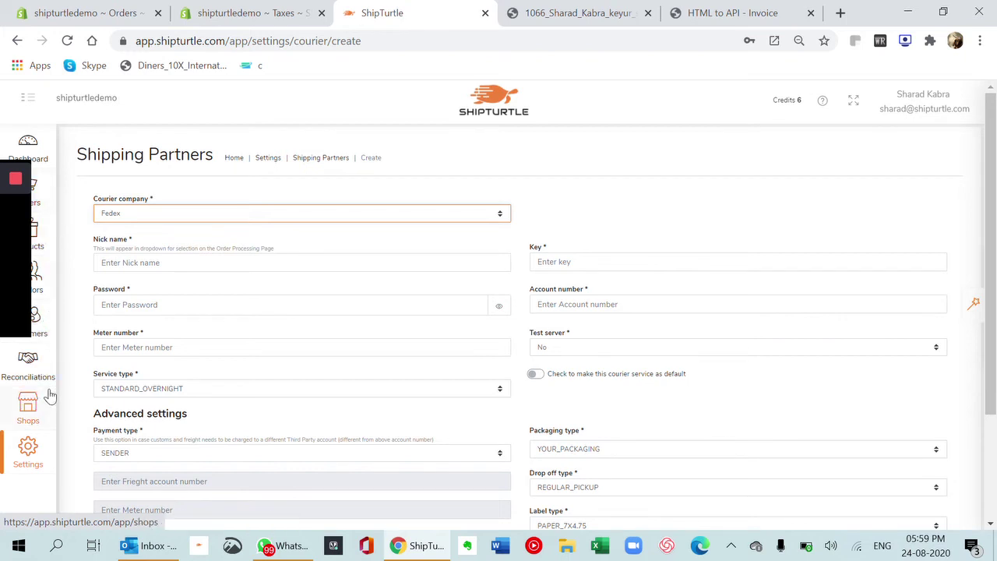
# - Tick Is Multi-Vendor Enabled in the Company details general settings and save
pyautogui.click(37, 455)
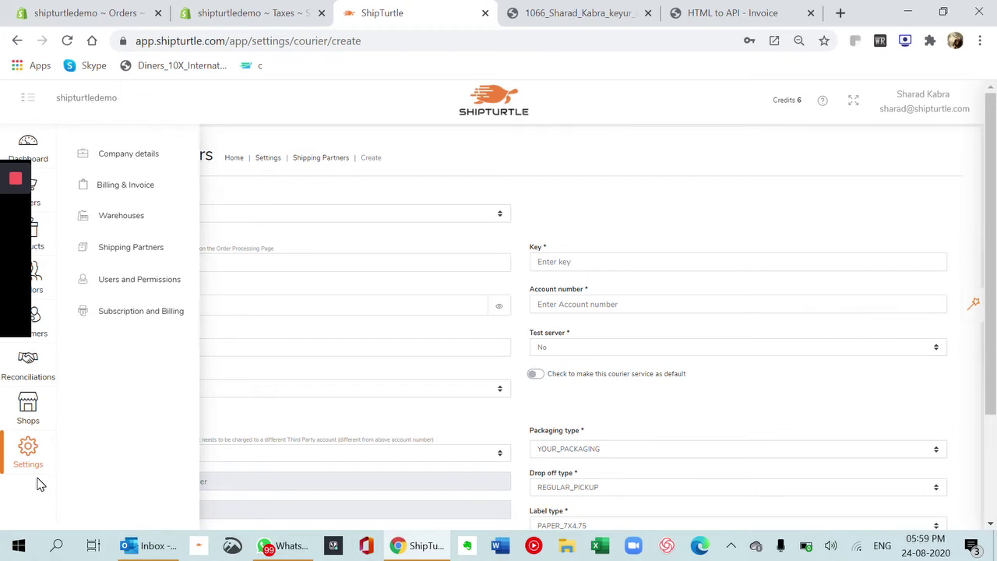
pyautogui.click(631, 178)
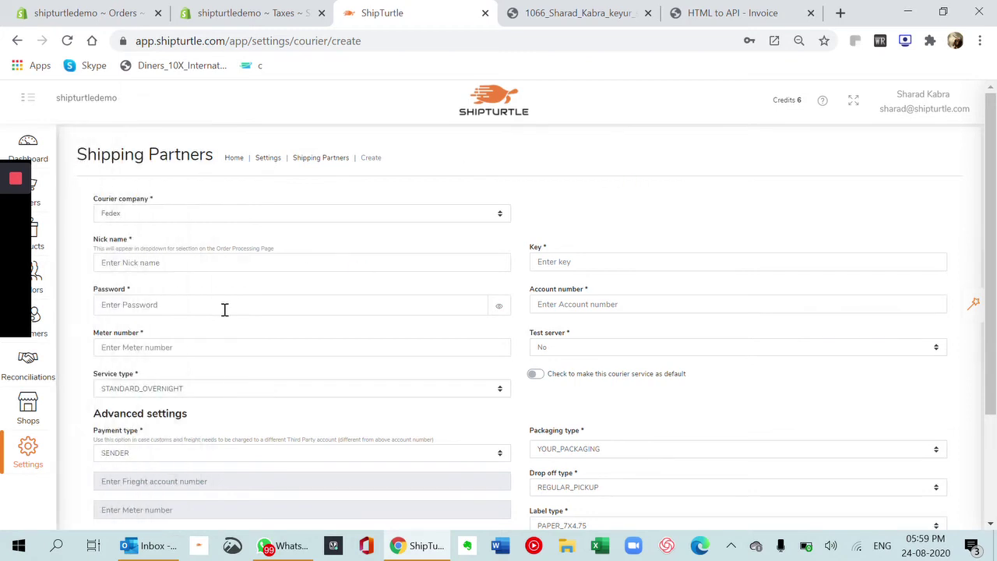
pyautogui.moveTo(28, 458)
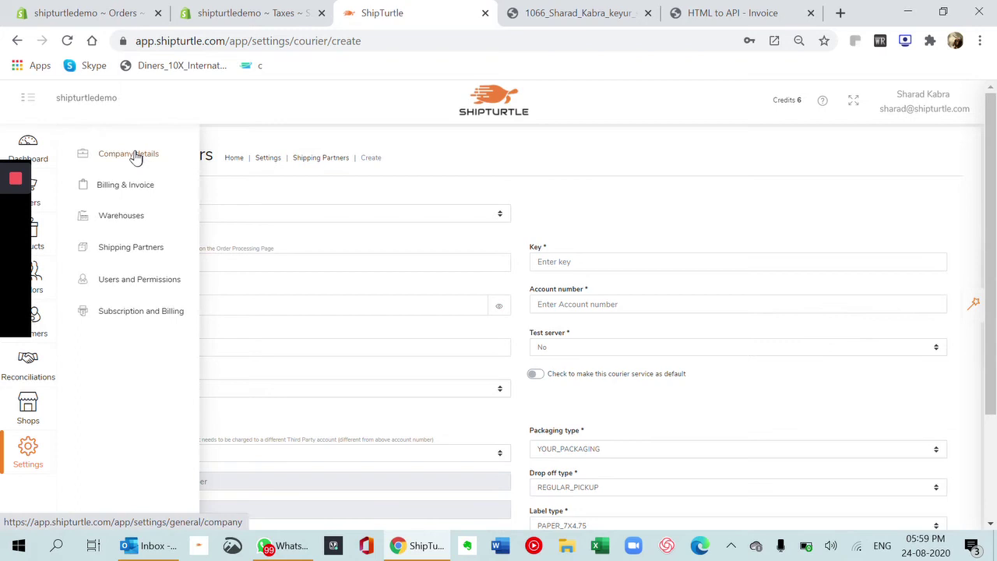
pyautogui.click(133, 157)
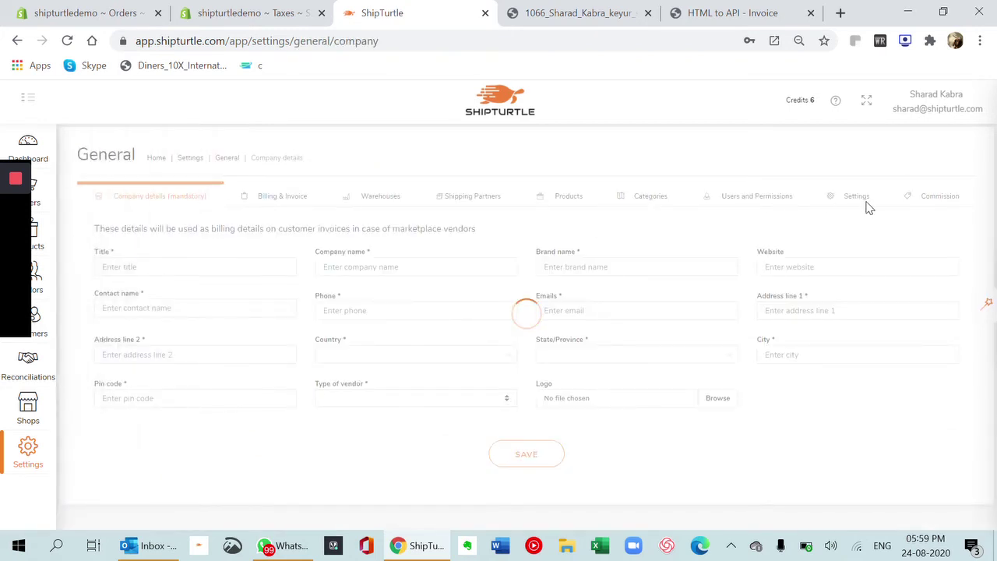
pyautogui.click(856, 204)
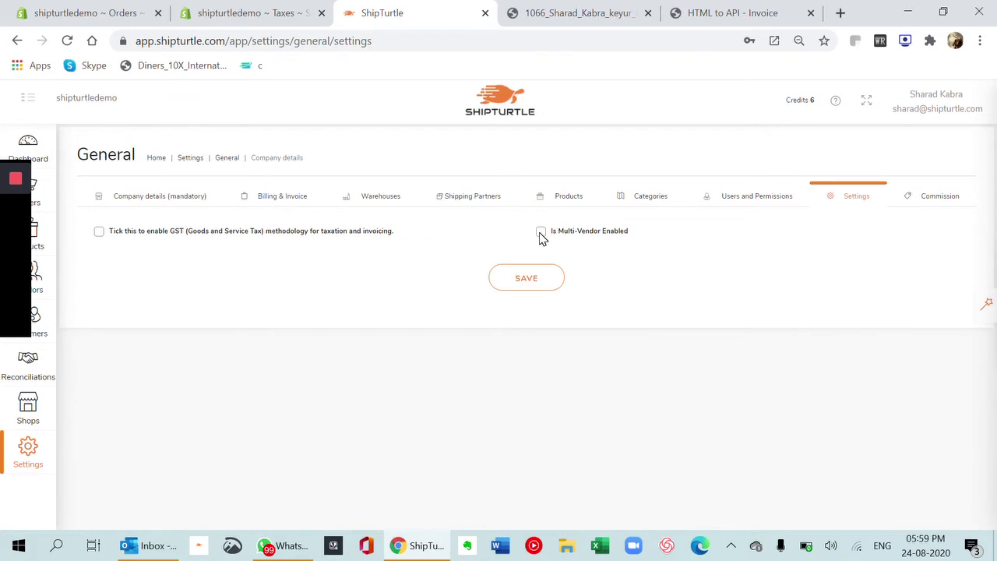
pyautogui.click(540, 233)
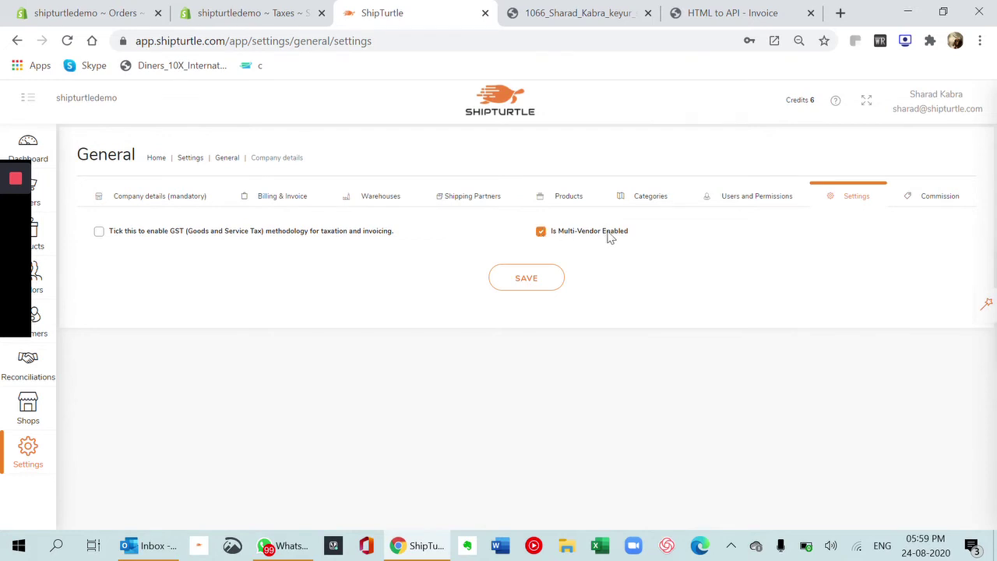
pyautogui.click(550, 280)
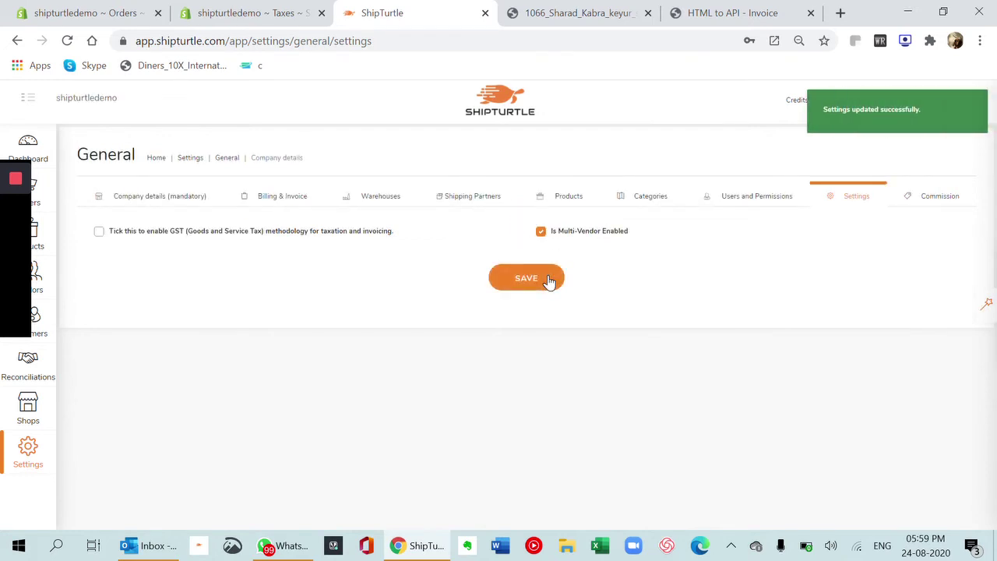
# - In Shopify, duplicate order #1066 as a new draft from its extra actions
pyautogui.click(245, 13)
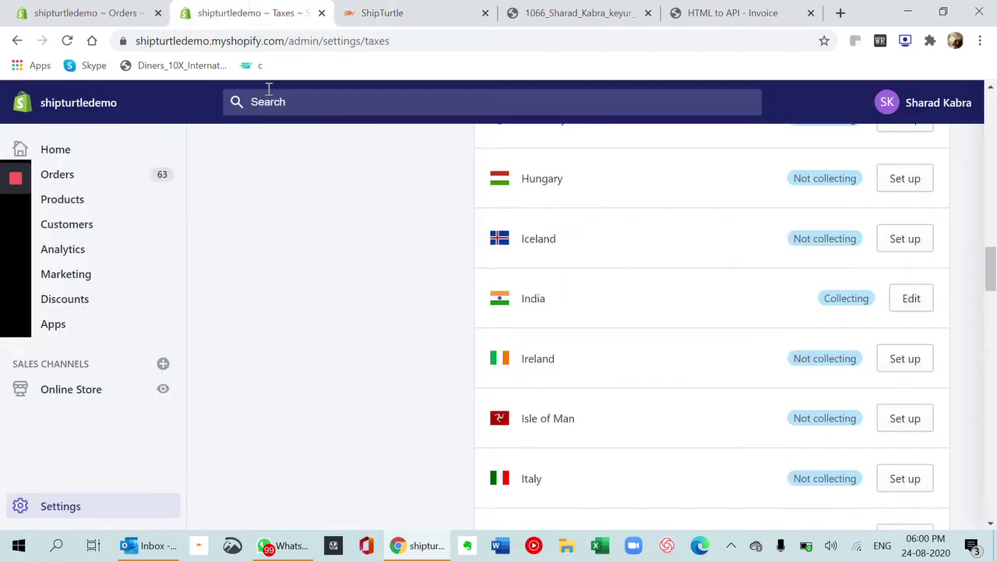
pyautogui.click(140, 14)
pyautogui.scroll(10, 477, 271)
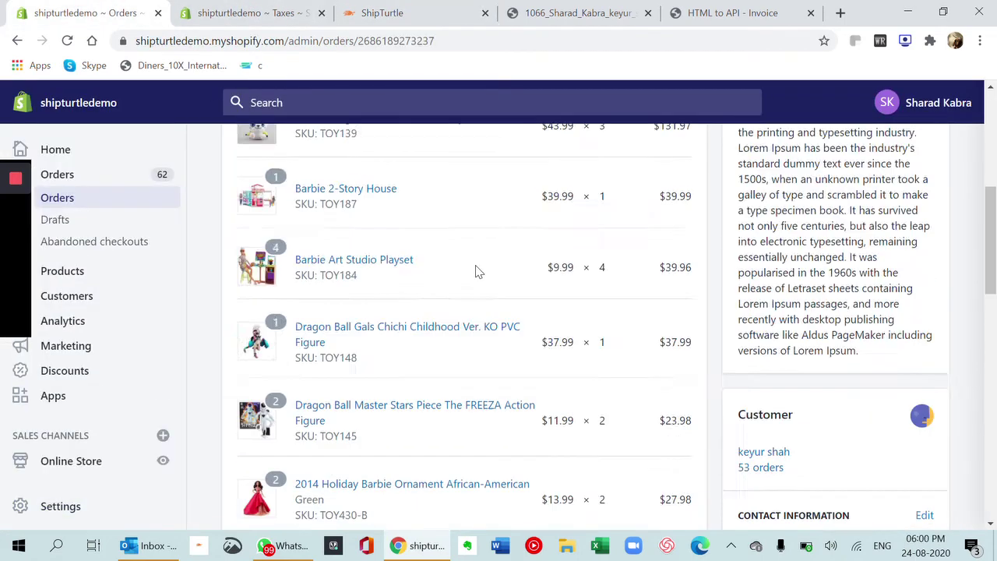
pyautogui.scroll(-2, 514, 456)
pyautogui.scroll(2, 516, 457)
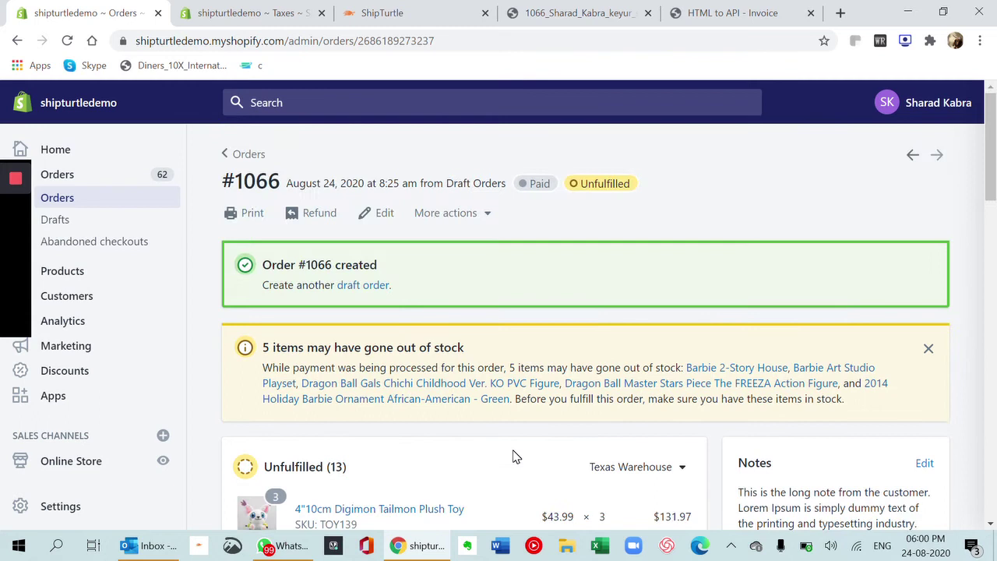
pyautogui.click(472, 214)
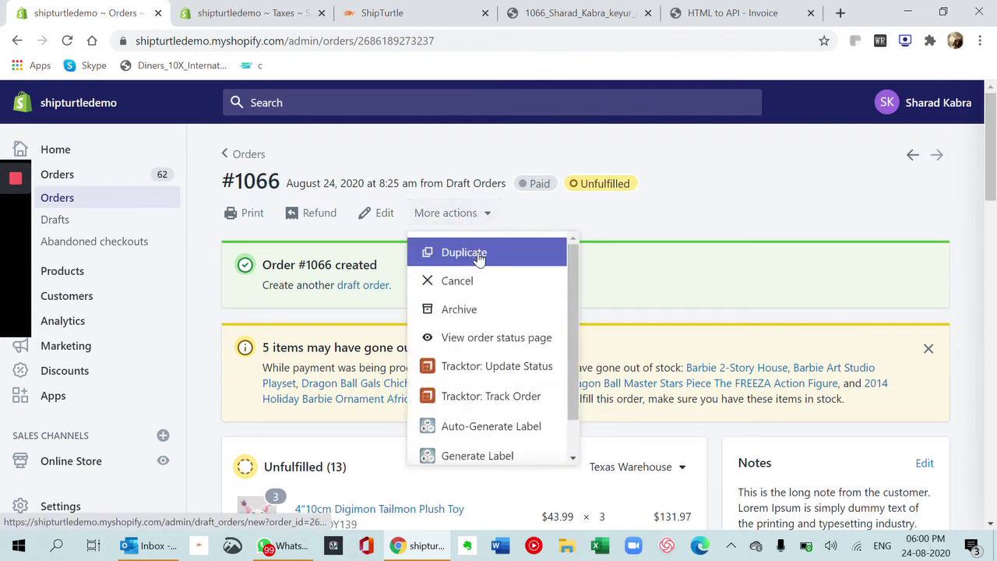
pyautogui.click(476, 252)
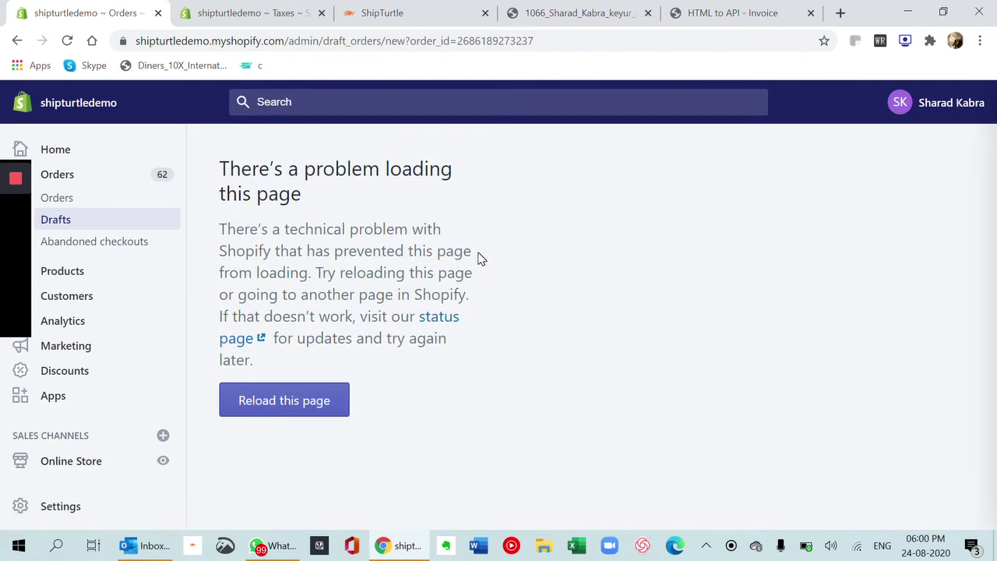
# - Open completed draft order #D67 from Drafts, review it, and duplicate it
pyautogui.click(80, 198)
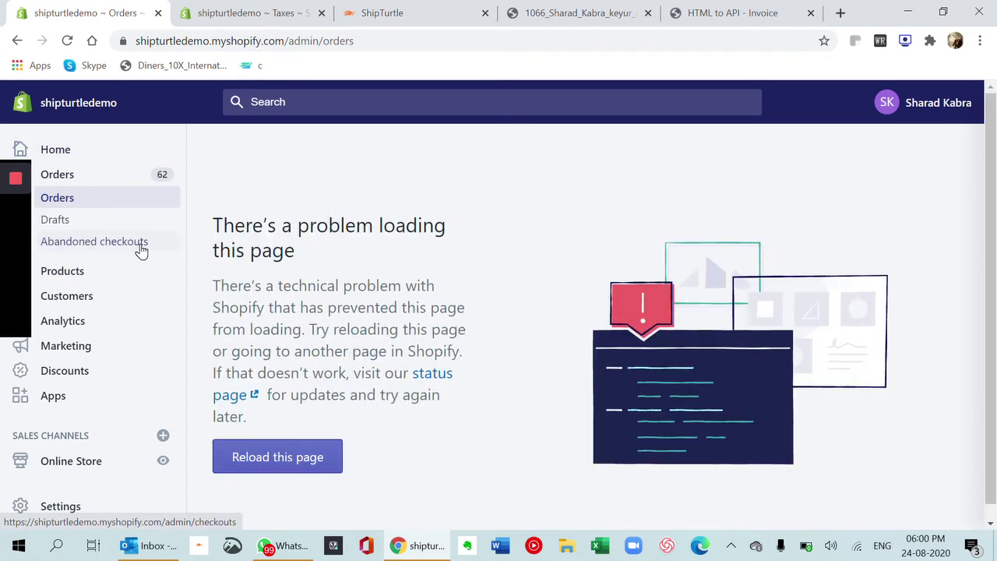
pyautogui.click(81, 222)
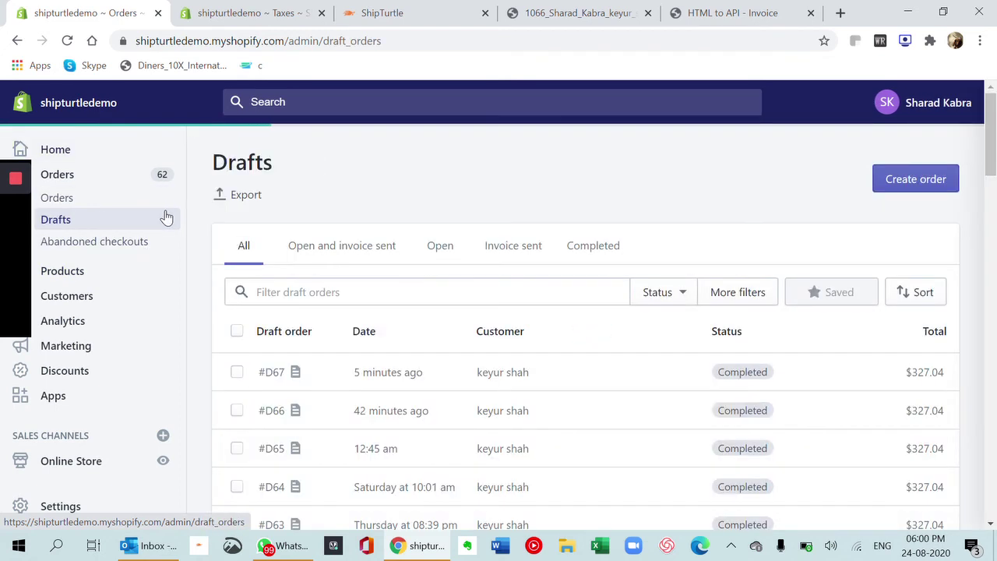
pyautogui.click(269, 382)
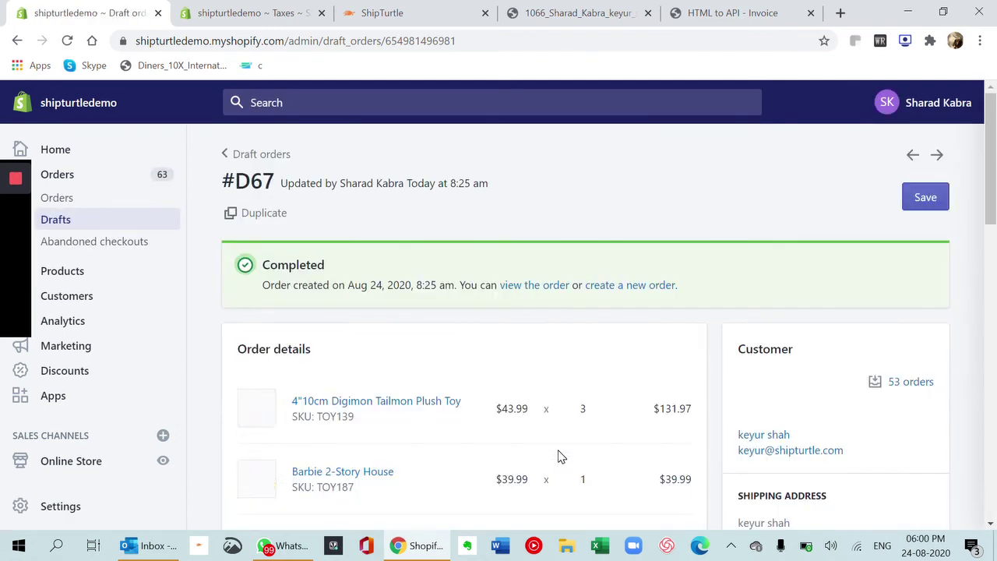
pyautogui.scroll(-6, 558, 457)
pyautogui.scroll(1, 559, 457)
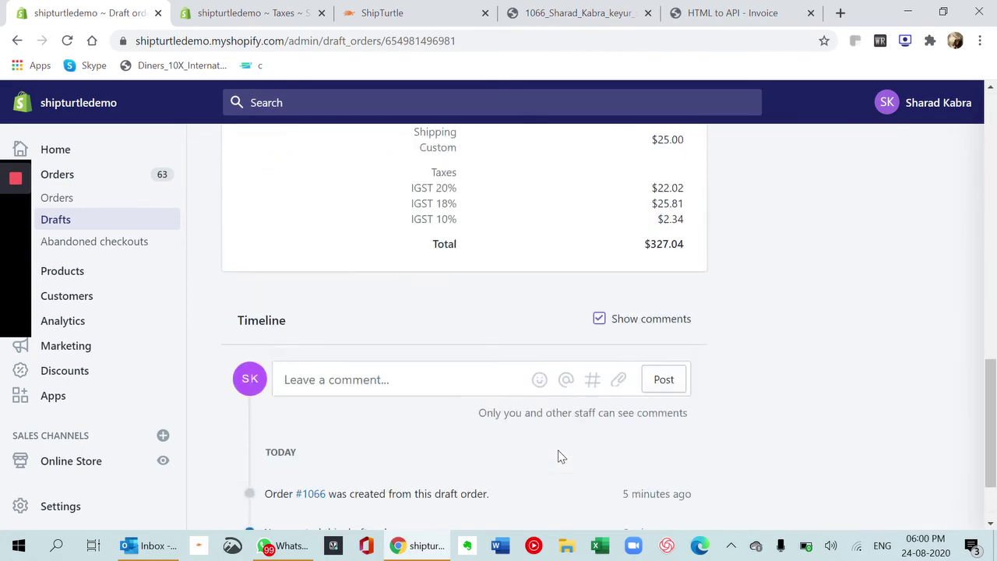
pyautogui.scroll(1, 559, 456)
pyautogui.scroll(-3, 559, 457)
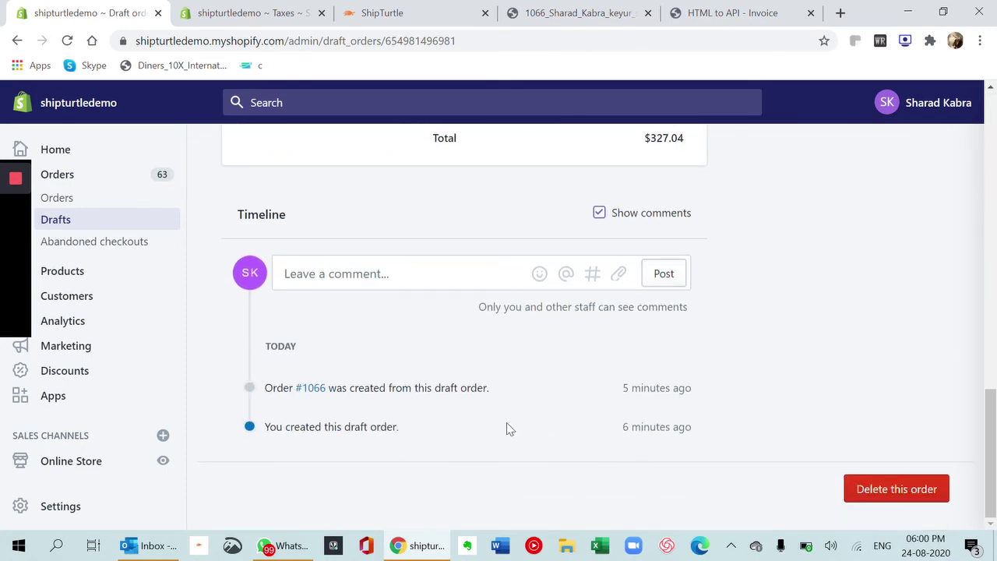
pyautogui.scroll(10, 508, 428)
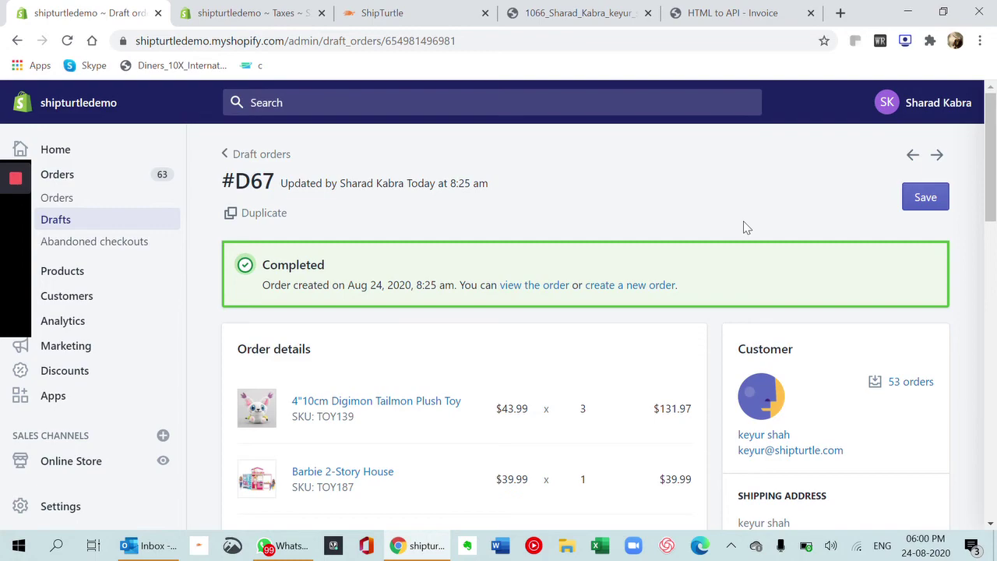
pyautogui.scroll(-8, 575, 396)
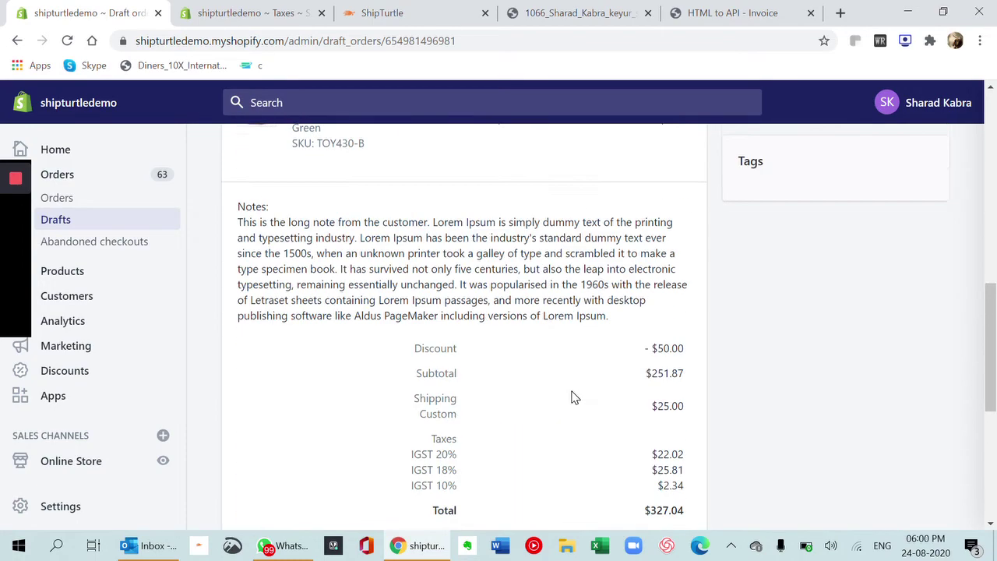
pyautogui.scroll(-1, 572, 397)
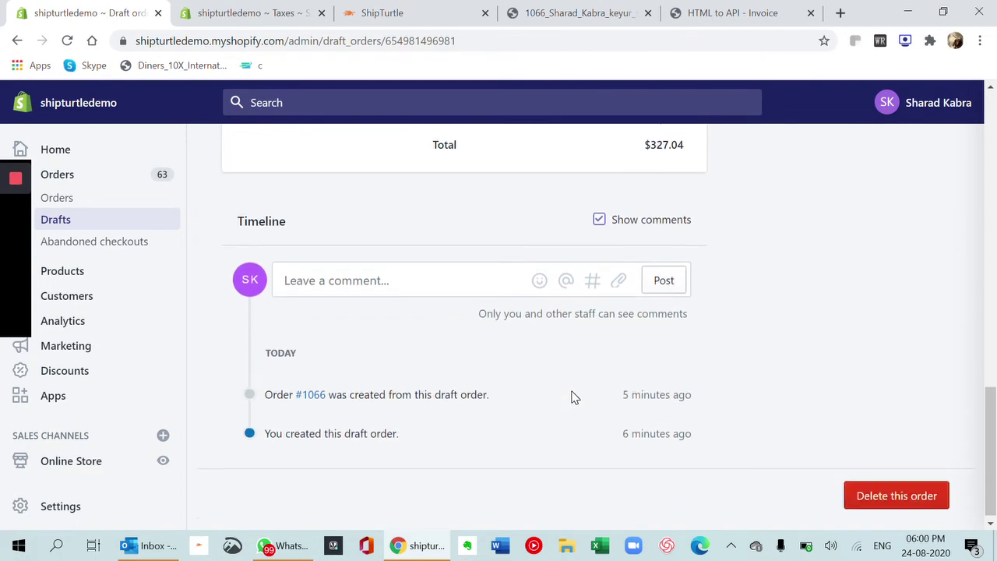
pyautogui.scroll(5, 573, 398)
pyautogui.scroll(3, 572, 398)
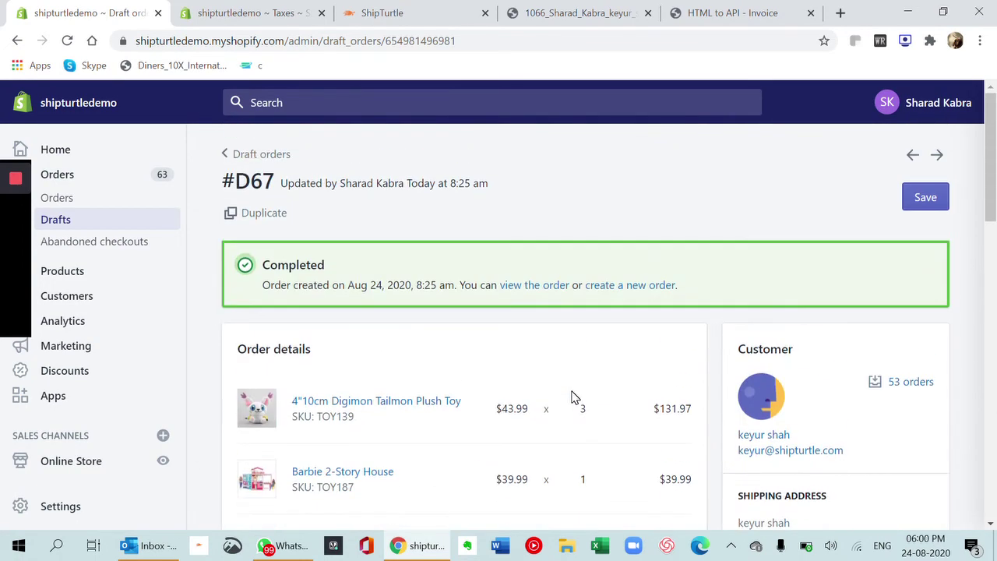
pyautogui.click(279, 215)
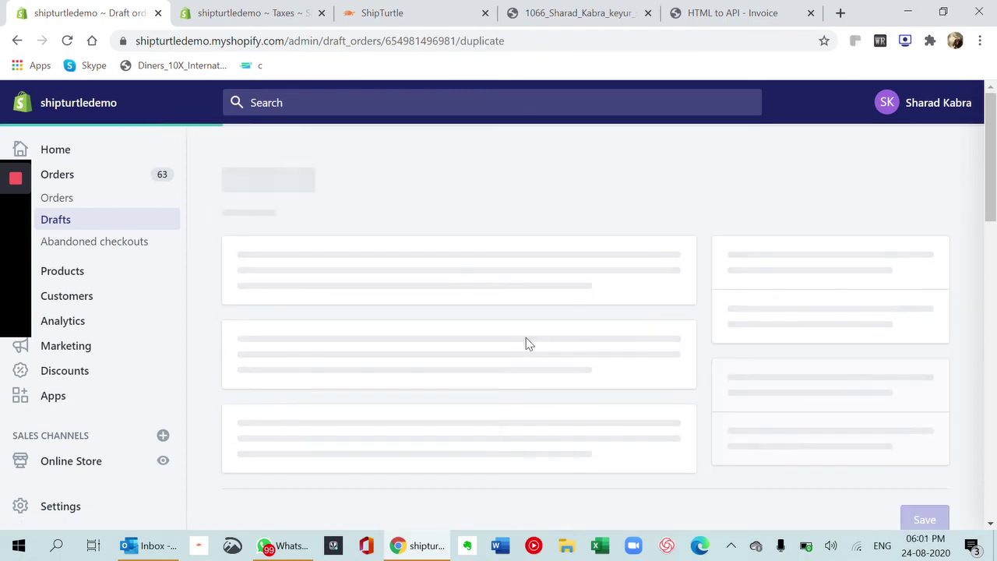
# - Add a $50 discount and a $25 custom shipping charge to the duplicated draft
pyautogui.scroll(-8, 526, 343)
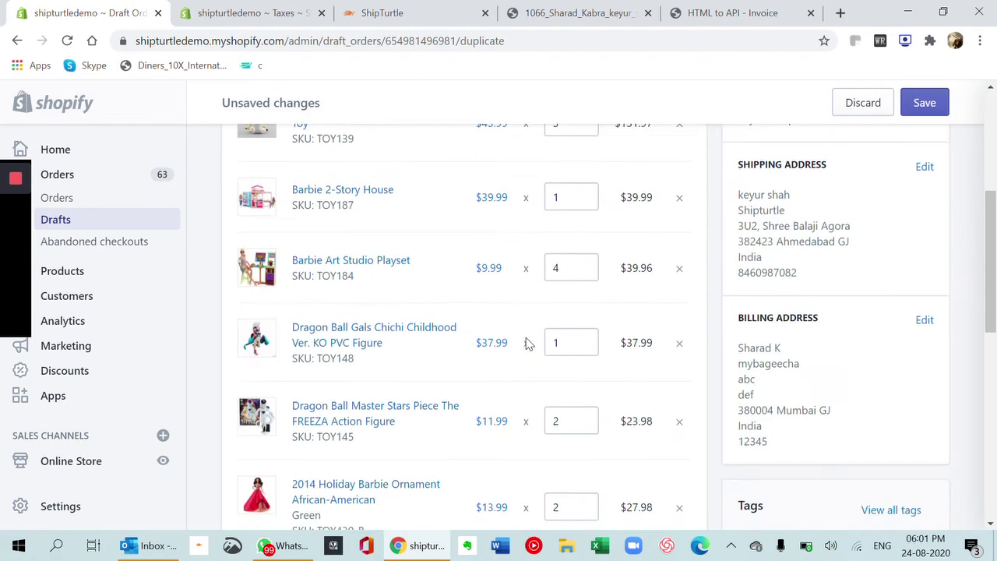
pyautogui.click(549, 272)
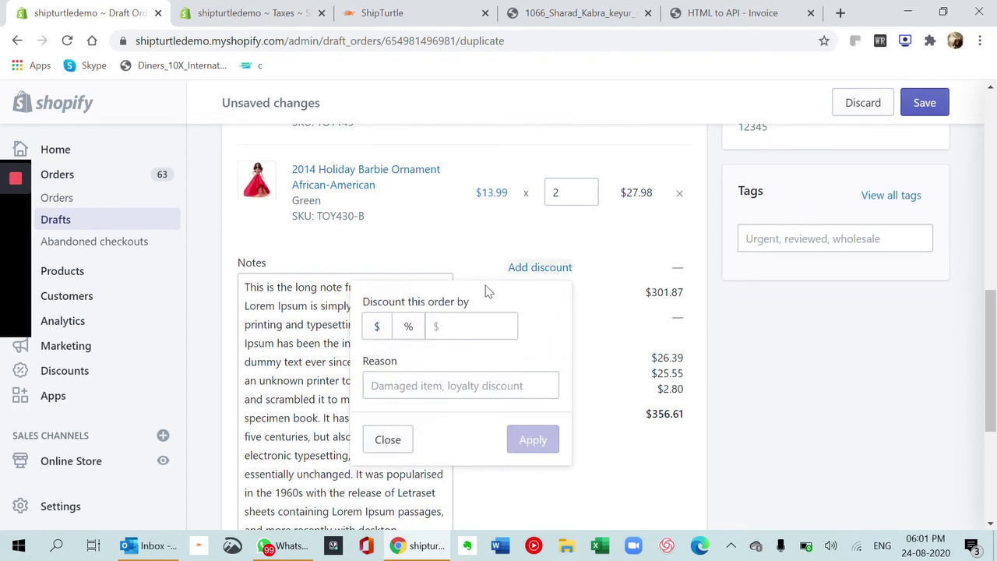
pyautogui.click(461, 327)
pyautogui.write('50')
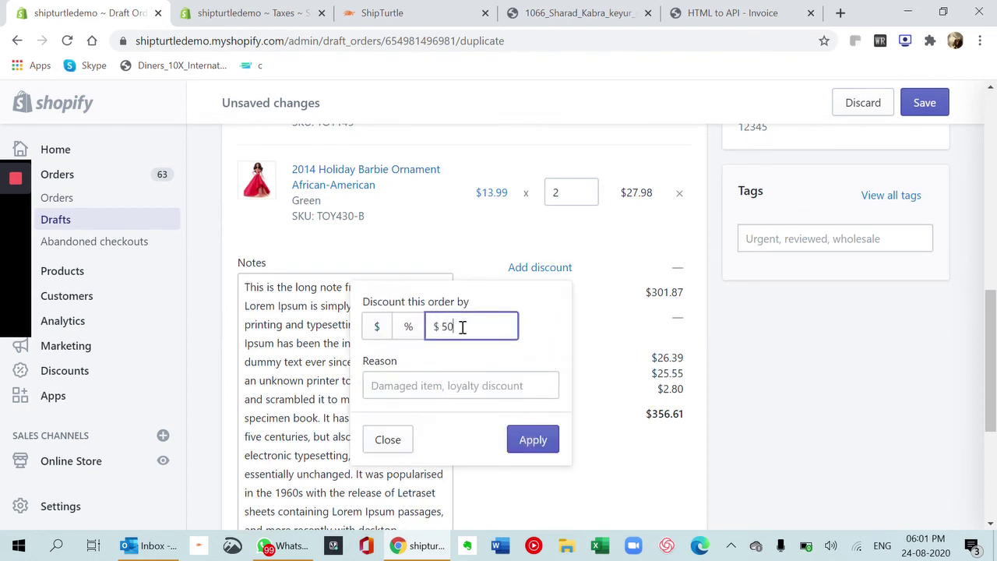
pyautogui.press('Tab')
pyautogui.click(530, 441)
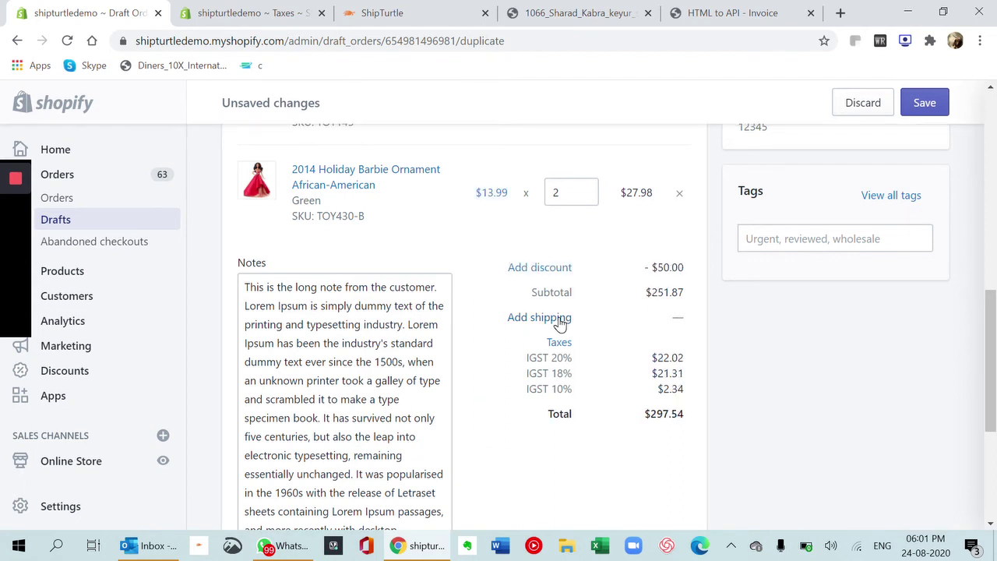
pyautogui.click(558, 320)
pyautogui.click(600, 451)
pyautogui.write('2')
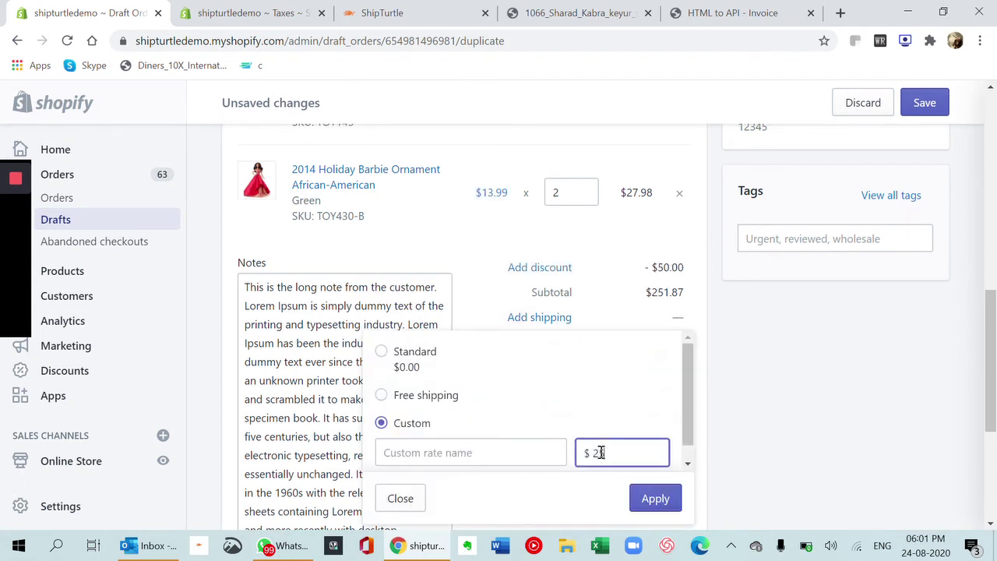
pyautogui.write('345')
pyautogui.click(653, 500)
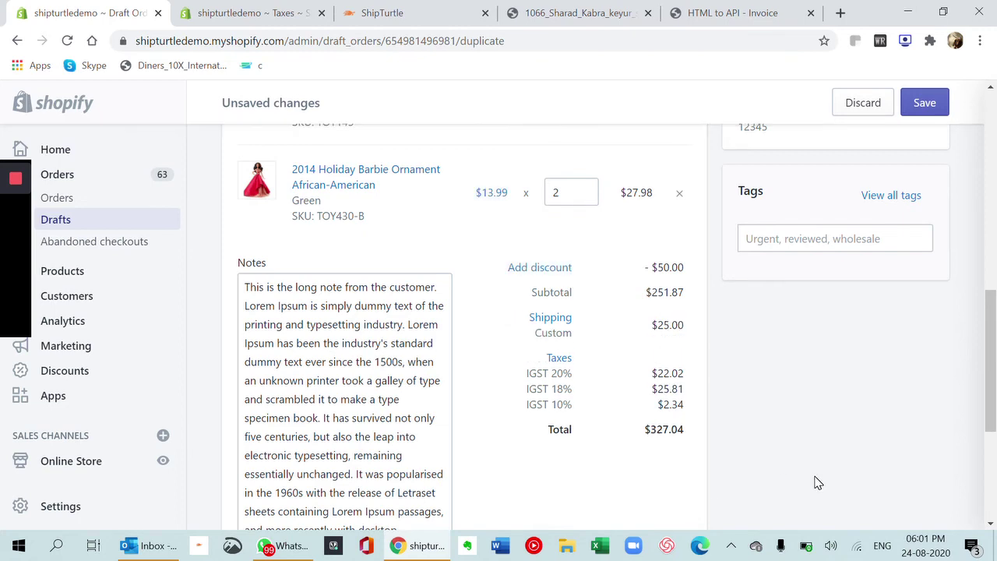
# - Mark the draft as paid and create order #1067
pyautogui.scroll(-4, 815, 483)
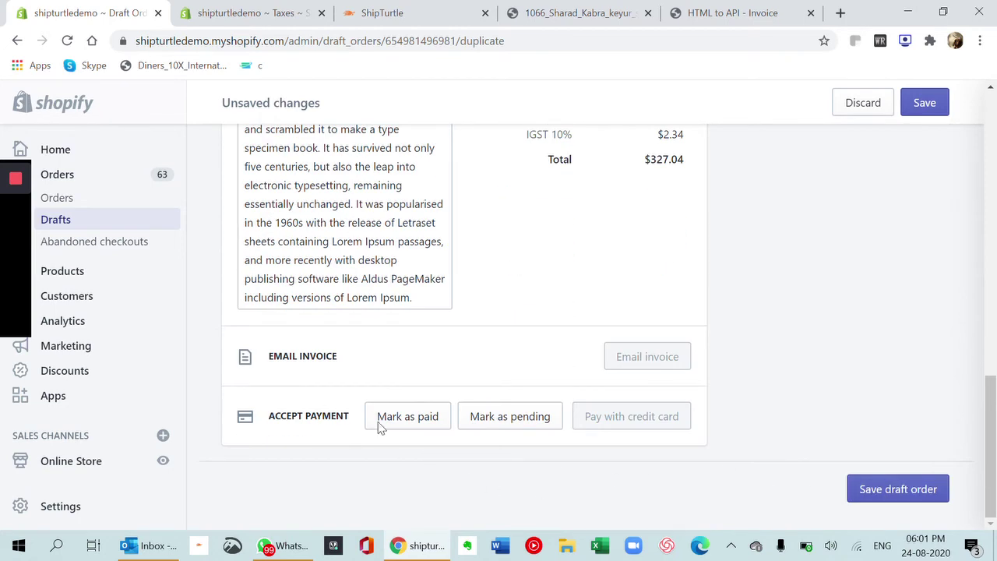
pyautogui.click(423, 428)
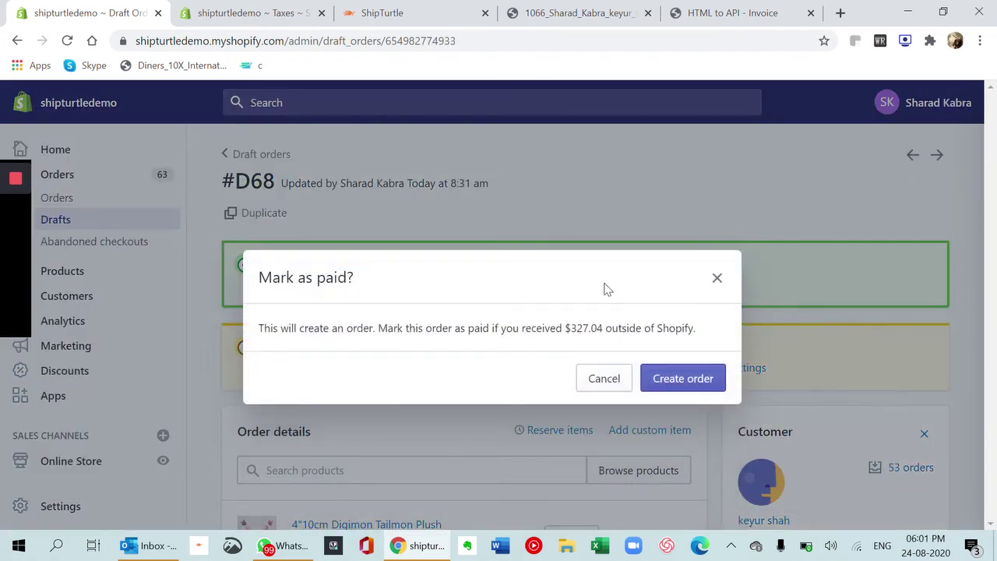
pyautogui.click(659, 378)
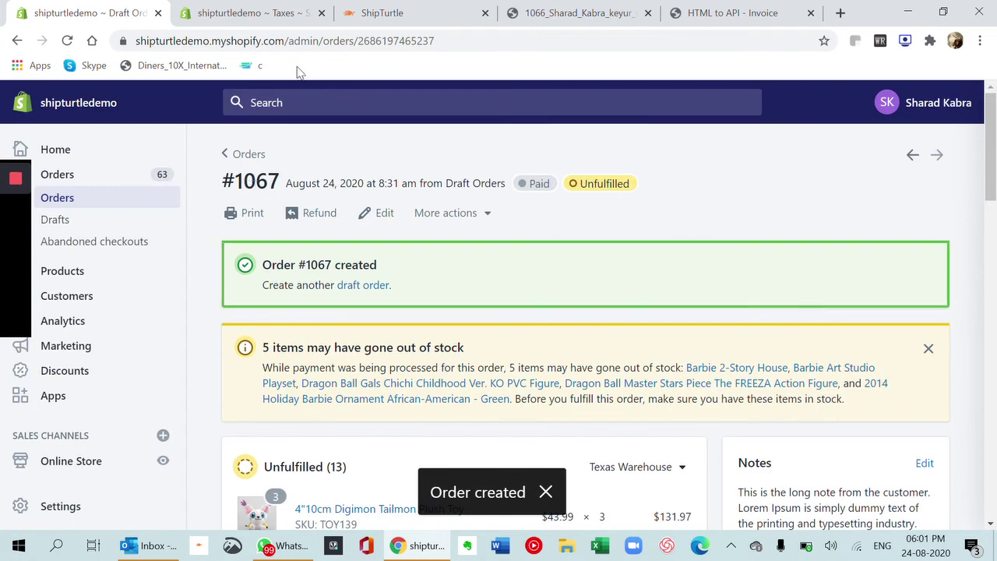
pyautogui.click(279, 14)
# - Show ShipTurtle's New orders list with #1067's AMERICAN GIRL, DRAGON BALL, BARBIE and DIGIMON rows
pyautogui.click(451, 9)
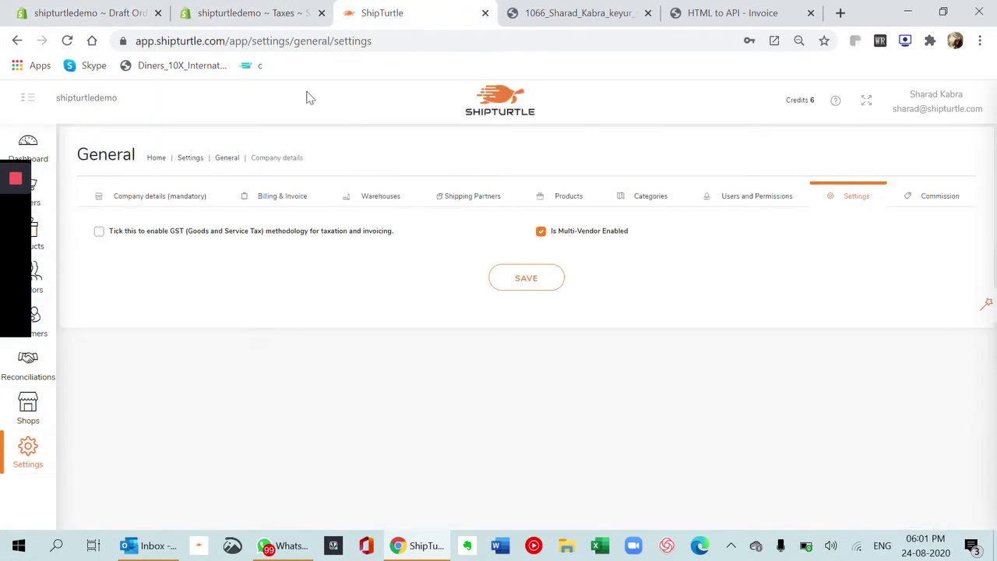
pyautogui.click(32, 204)
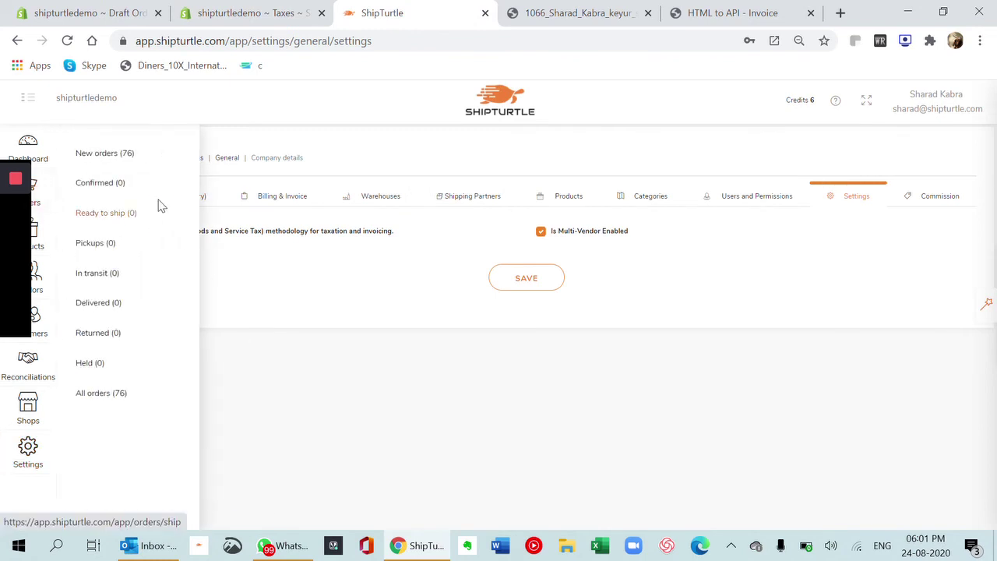
pyautogui.click(109, 155)
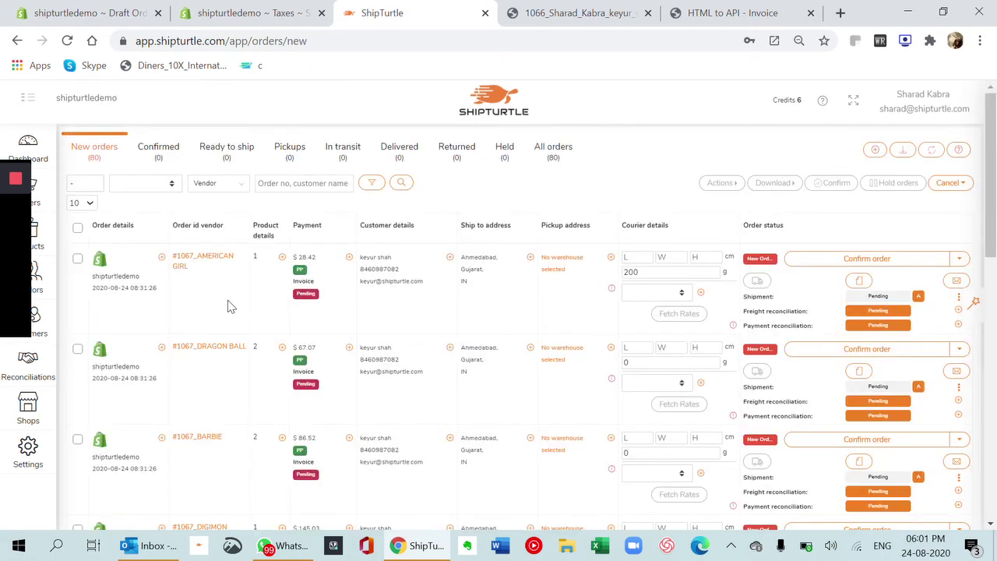
pyautogui.scroll(-2, 208, 305)
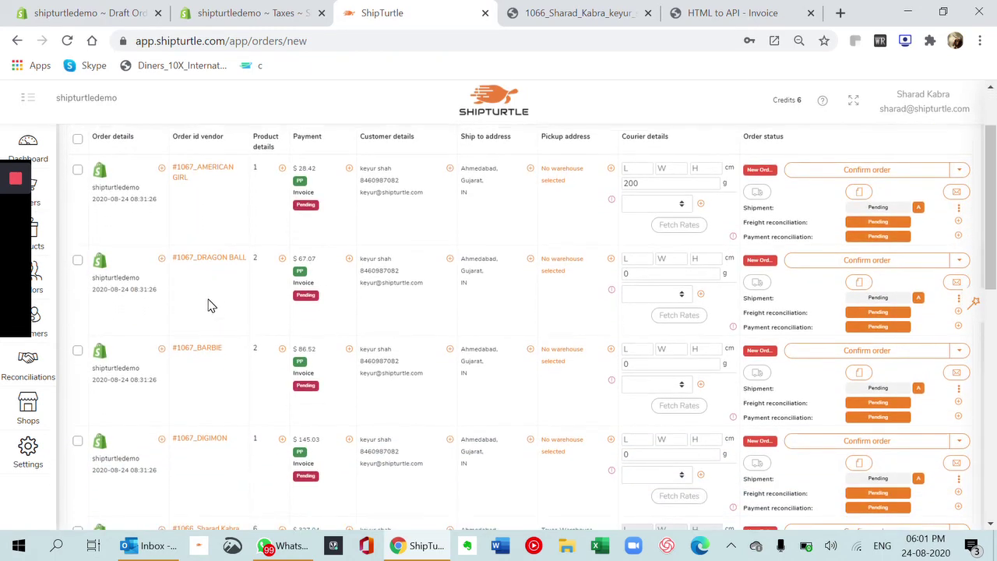
pyautogui.scroll(1, 209, 306)
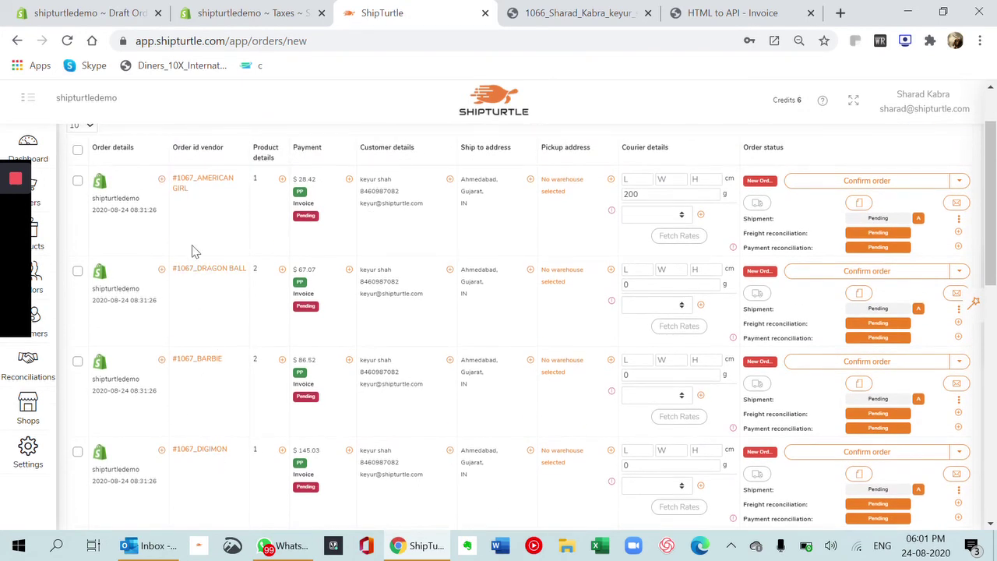
# - Inspect the products in the #1067 AMERICAN GIRL and DRAGON BALL sub-orders
pyautogui.click(282, 179)
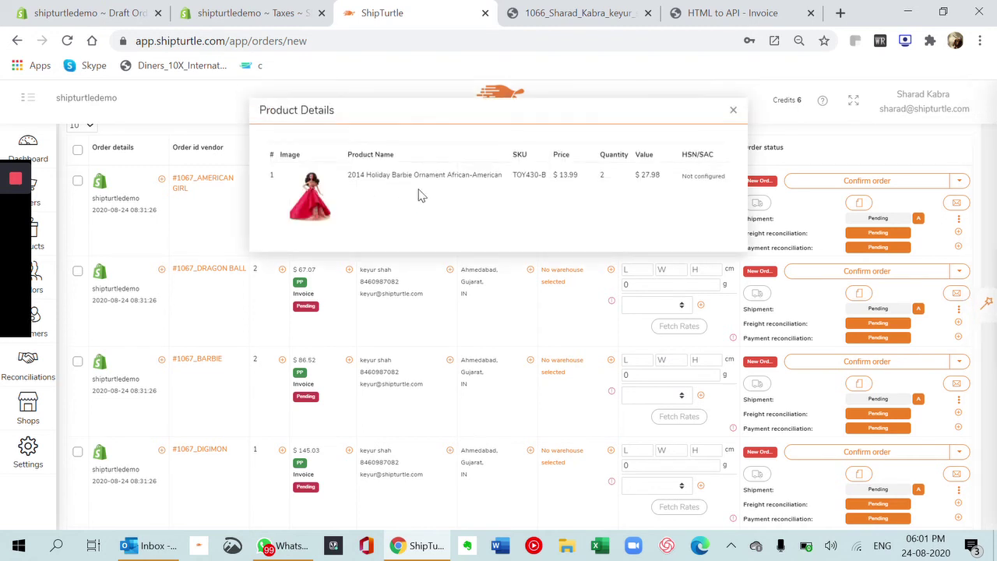
pyautogui.click(733, 113)
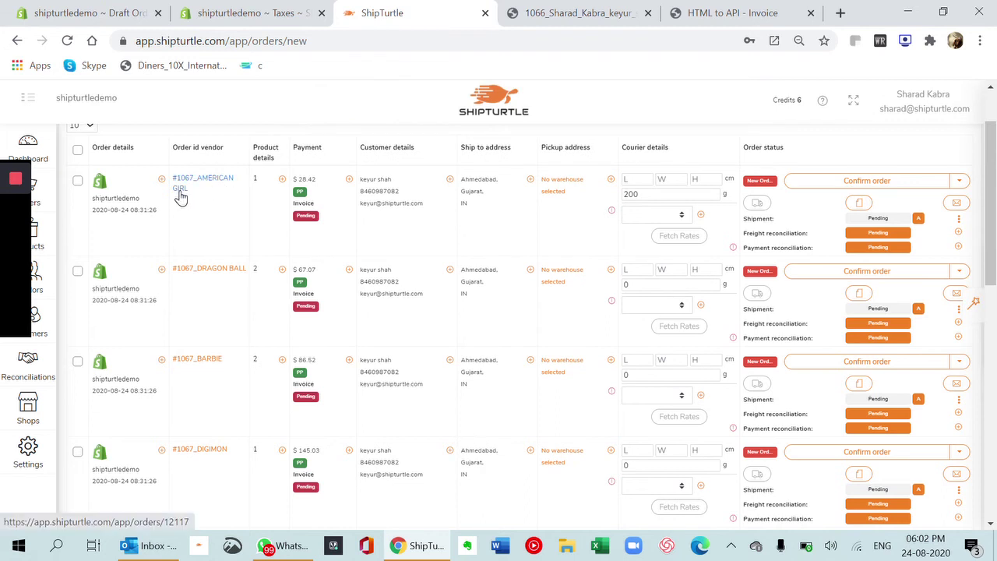
pyautogui.click(283, 271)
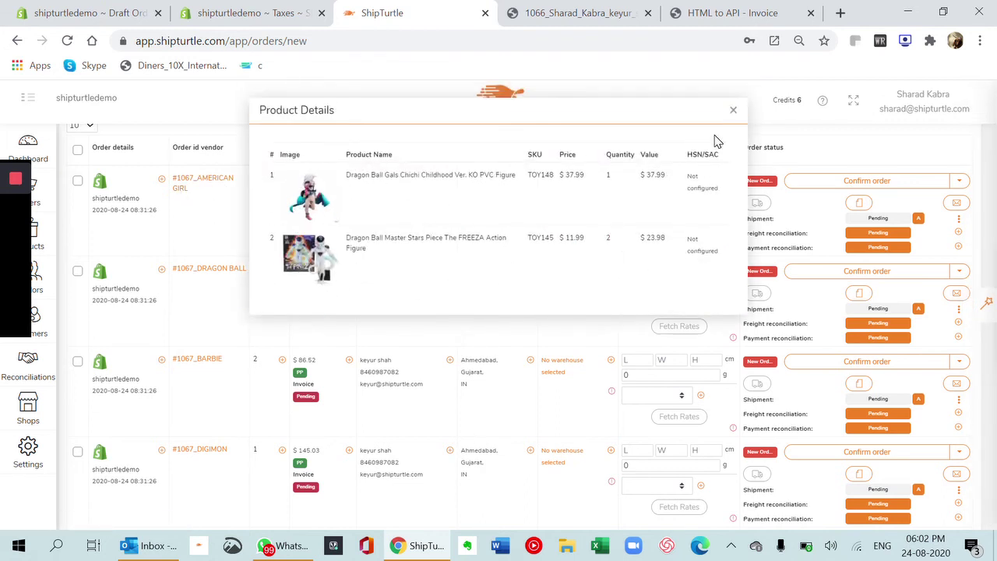
pyautogui.click(733, 111)
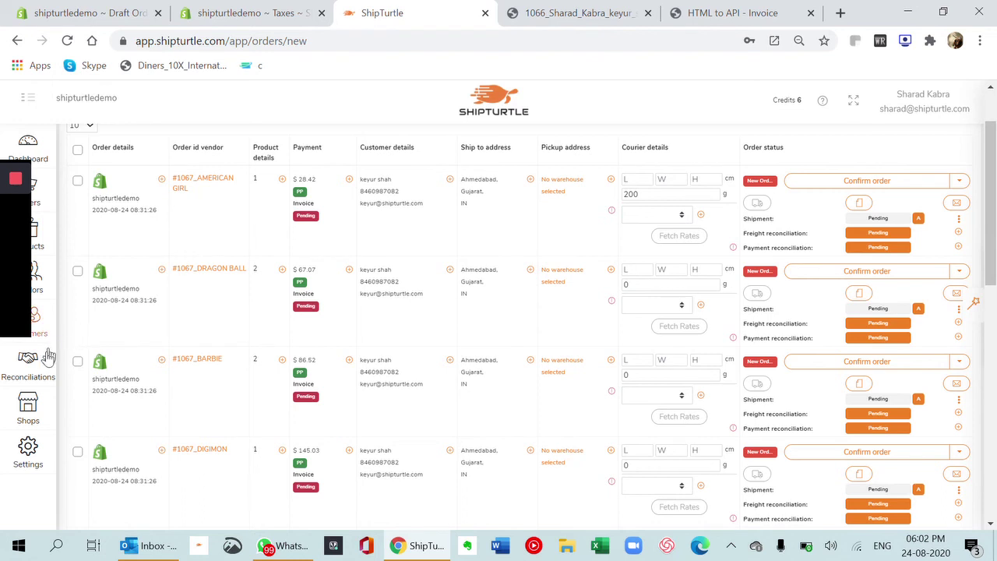
# - Find AMERICAN GIRL in the Vendors List, edit it, and view its Warehouses tab
pyautogui.click(44, 285)
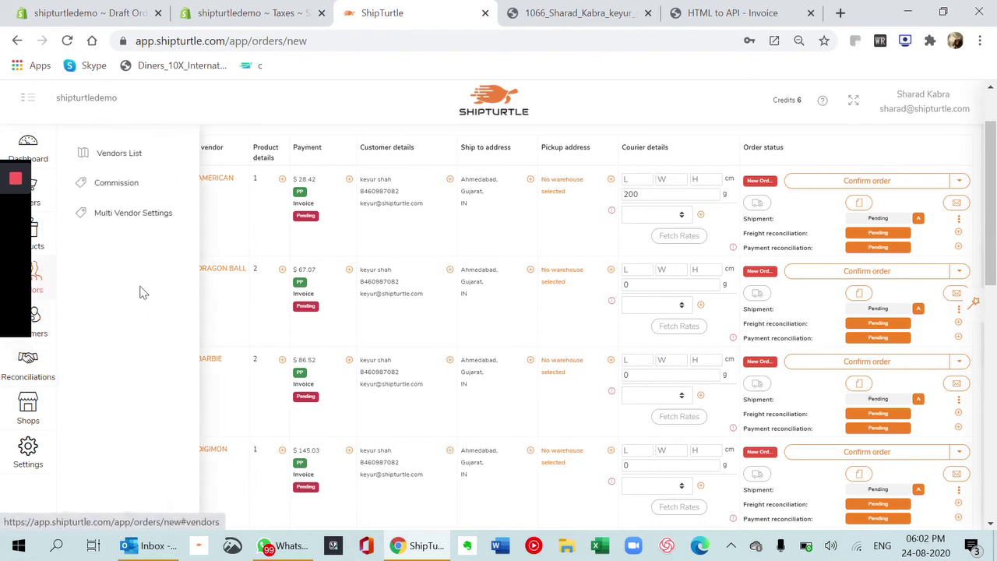
pyautogui.click(116, 163)
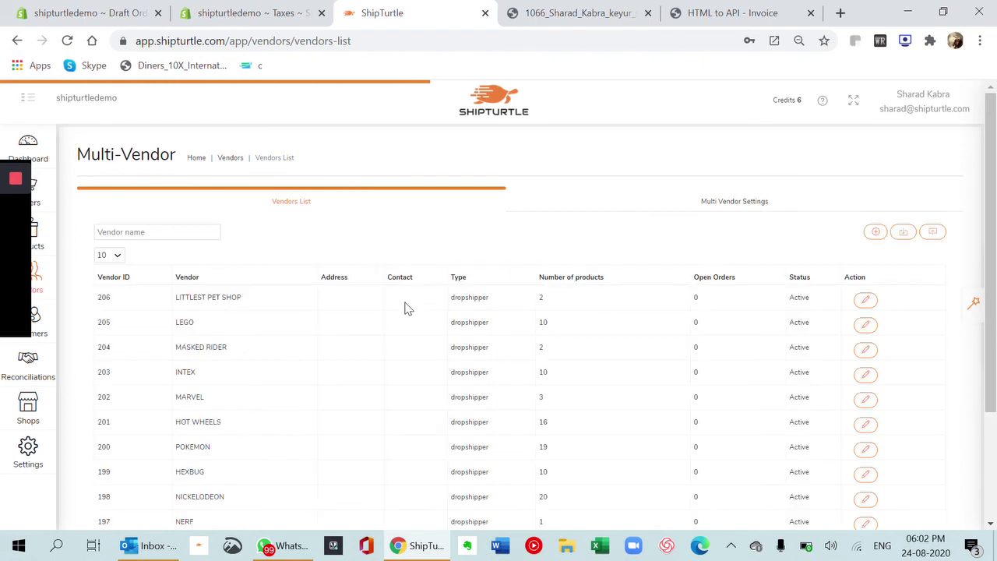
pyautogui.scroll(-1, 405, 308)
pyautogui.scroll(1, 192, 242)
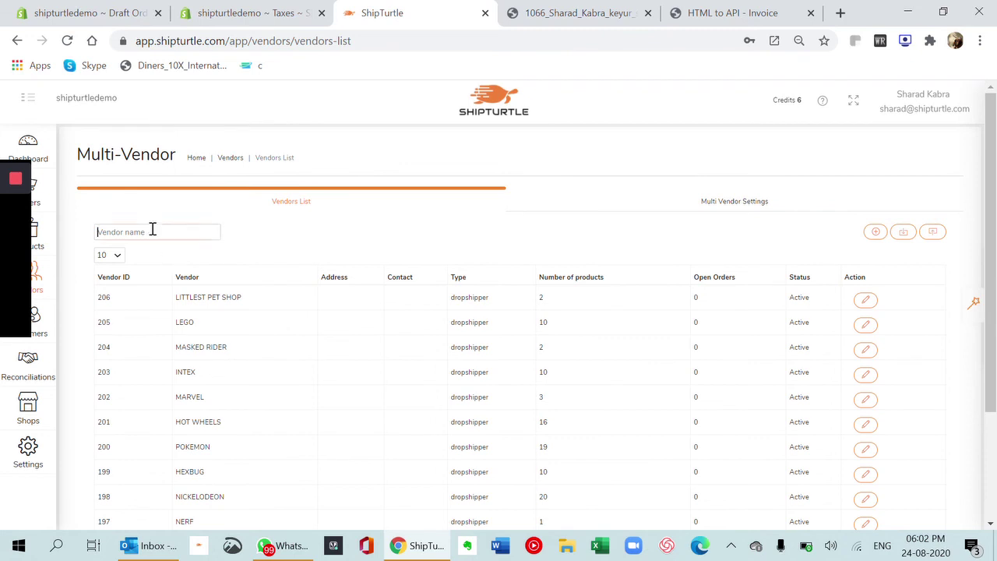
pyautogui.write('american girl')
pyautogui.press('Return')
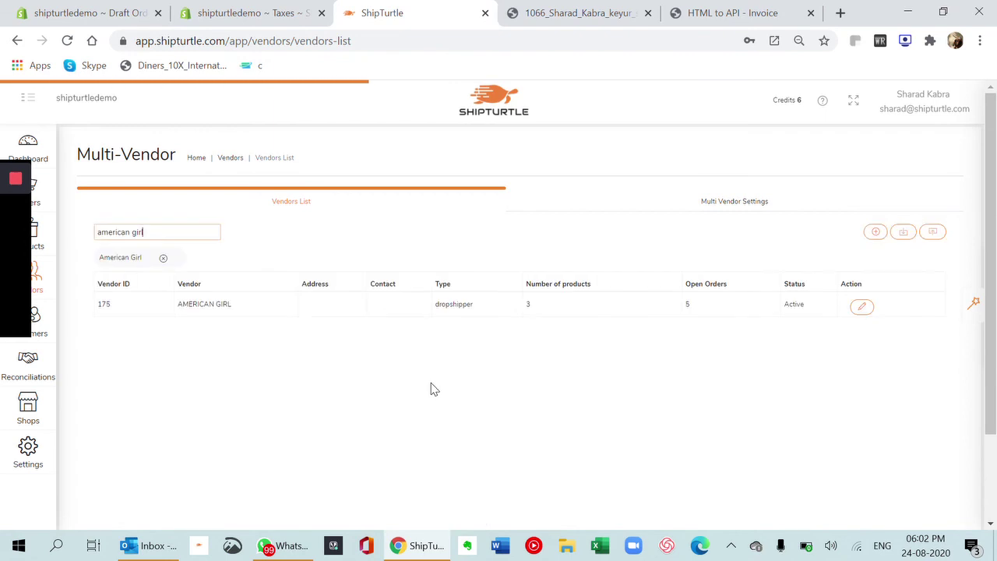
pyautogui.click(861, 306)
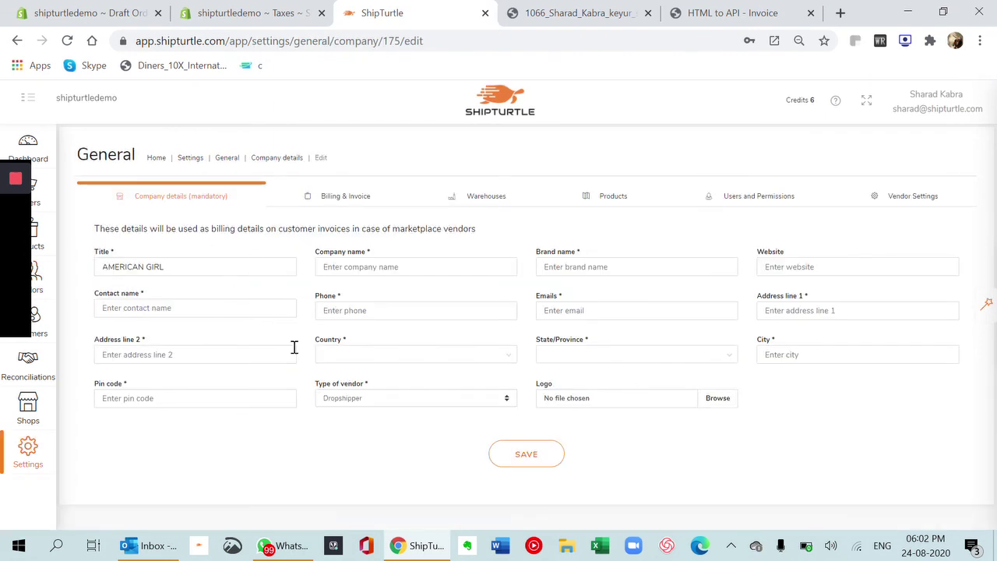
pyautogui.click(504, 201)
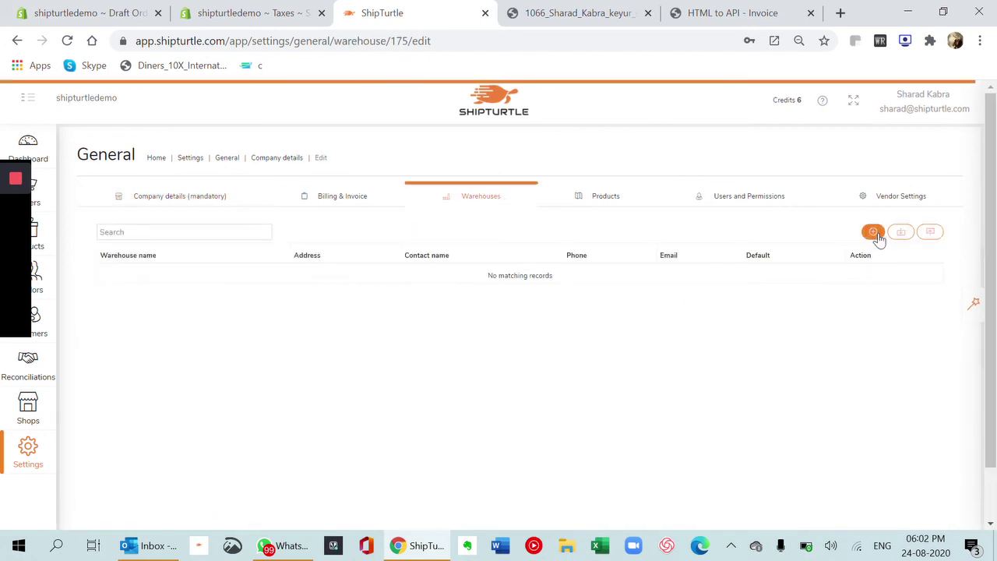
# - Start a warehouse 'american girl WH' for vendor AMERICAN GIRL, entering contact and address details
pyautogui.click(873, 232)
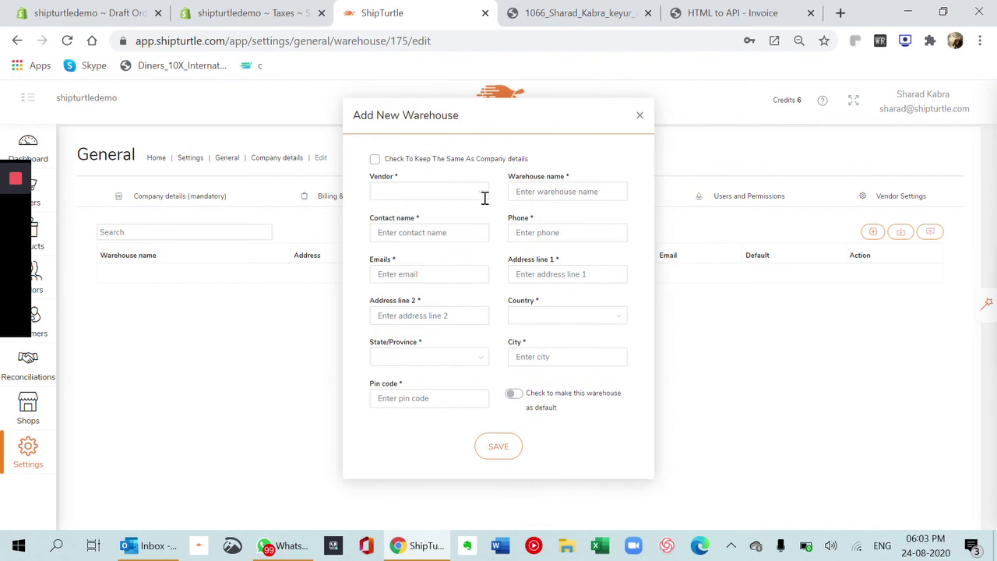
pyautogui.click(472, 190)
pyautogui.write('american girl')
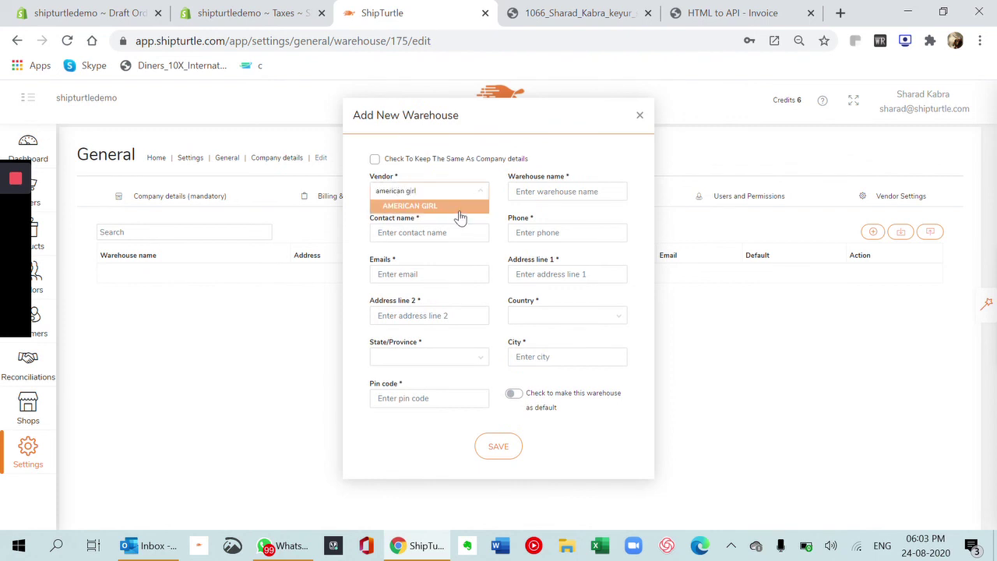
pyautogui.click(452, 211)
pyautogui.click(564, 192)
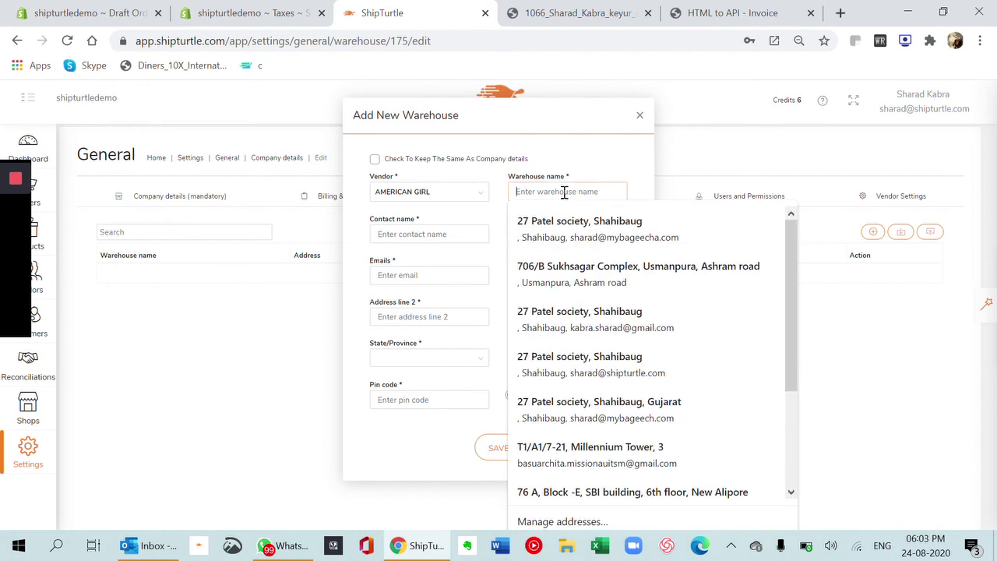
pyautogui.write('american gi')
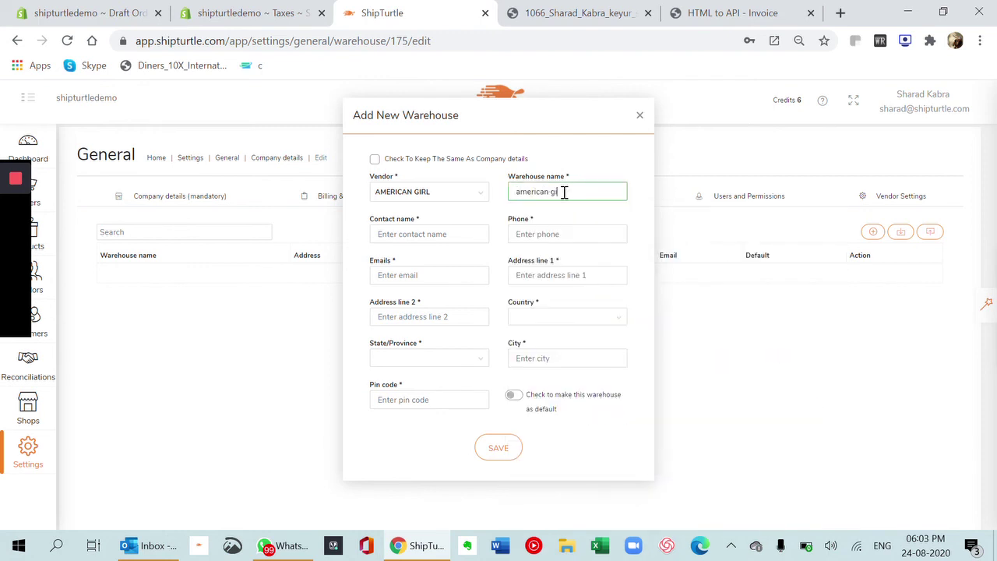
pyautogui.write('rl WH')
pyautogui.press('Tab')
pyautogui.write('A')
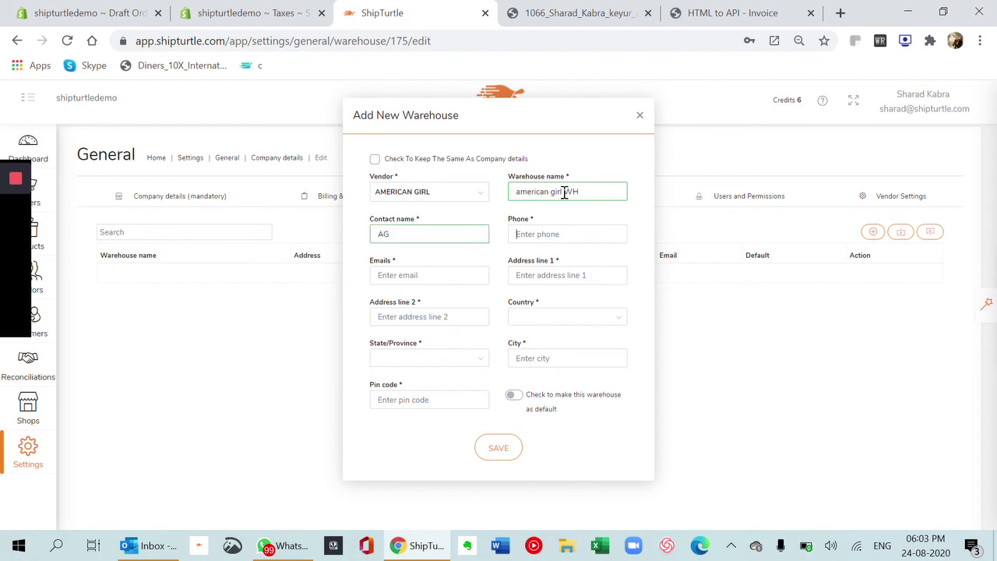
pyautogui.write('1234')
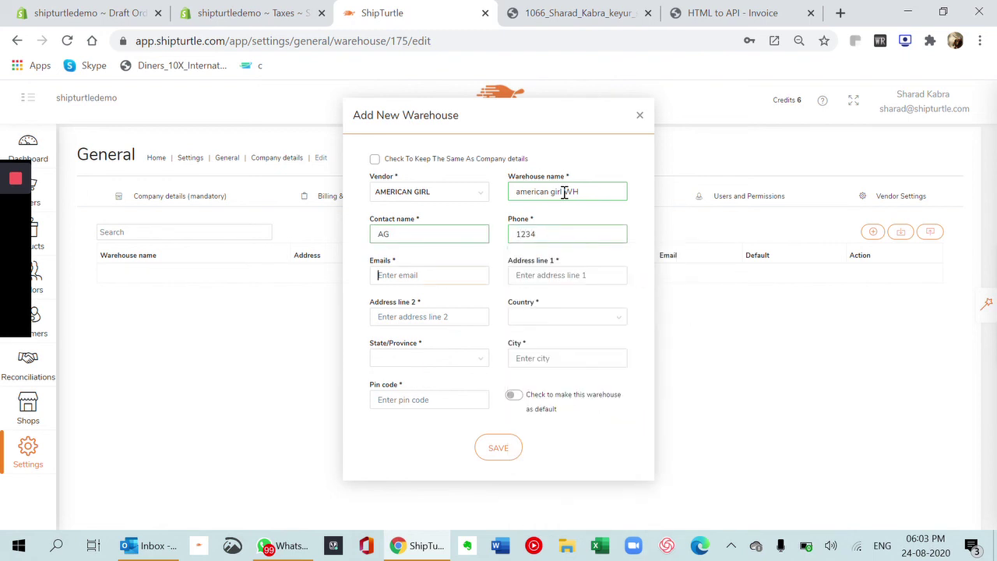
pyautogui.write('a@b.com')
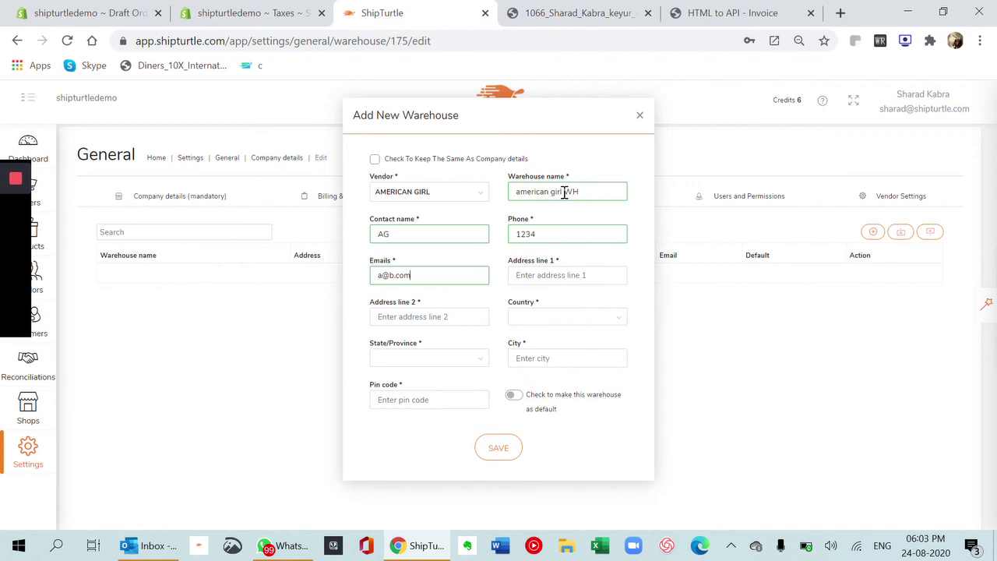
pyautogui.write('mnb')
pyautogui.press('Tab')
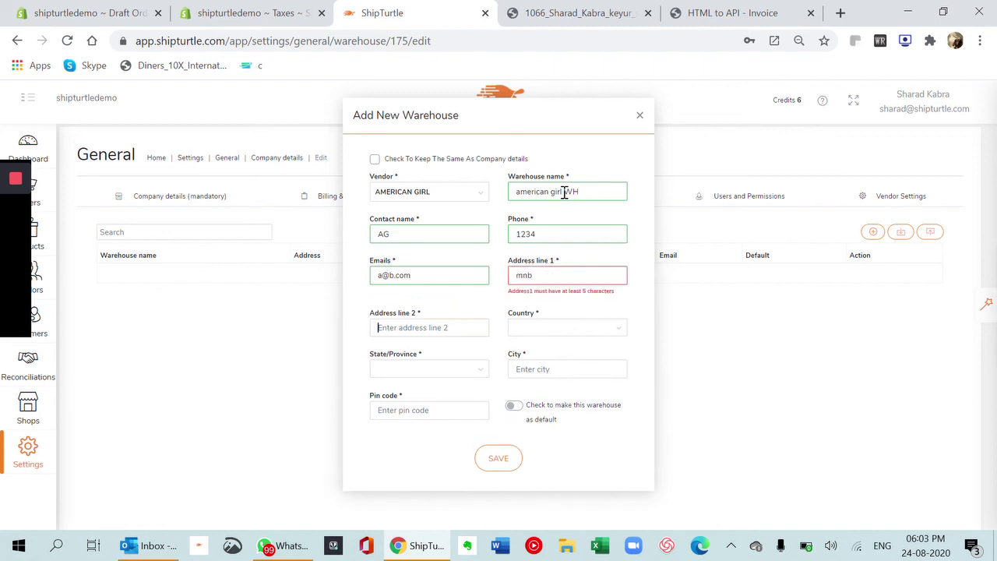
pyautogui.write('123')
# - Locate it in Mumbai, Maharashtra, India with a pin code, make it default, and save
pyautogui.press('Tab')
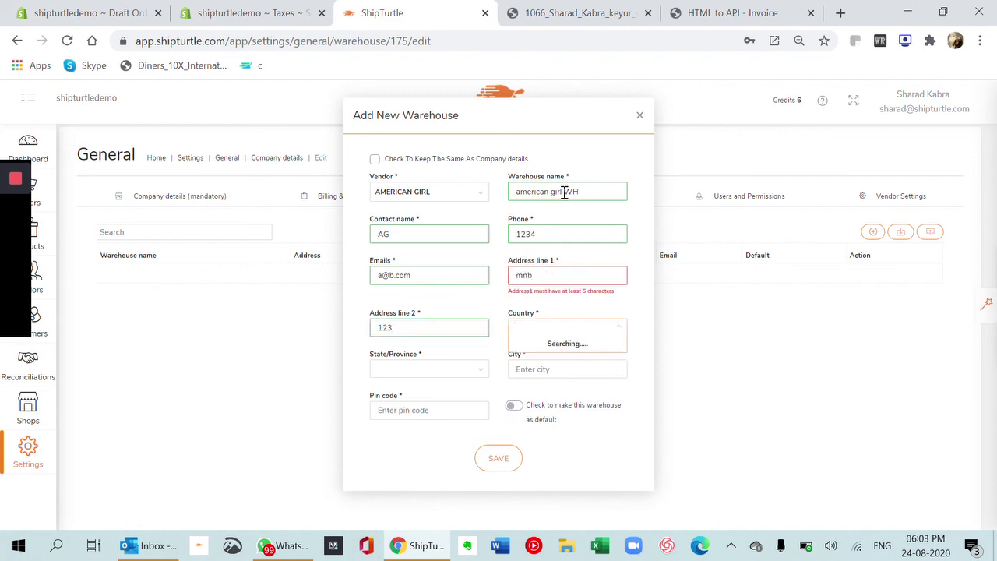
pyautogui.write('India')
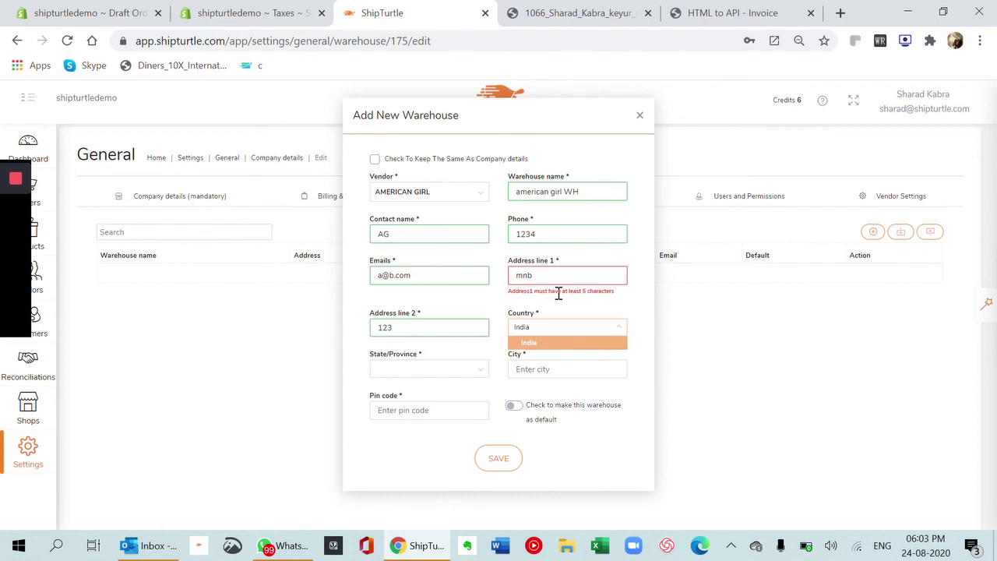
pyautogui.click(571, 348)
pyautogui.click(435, 372)
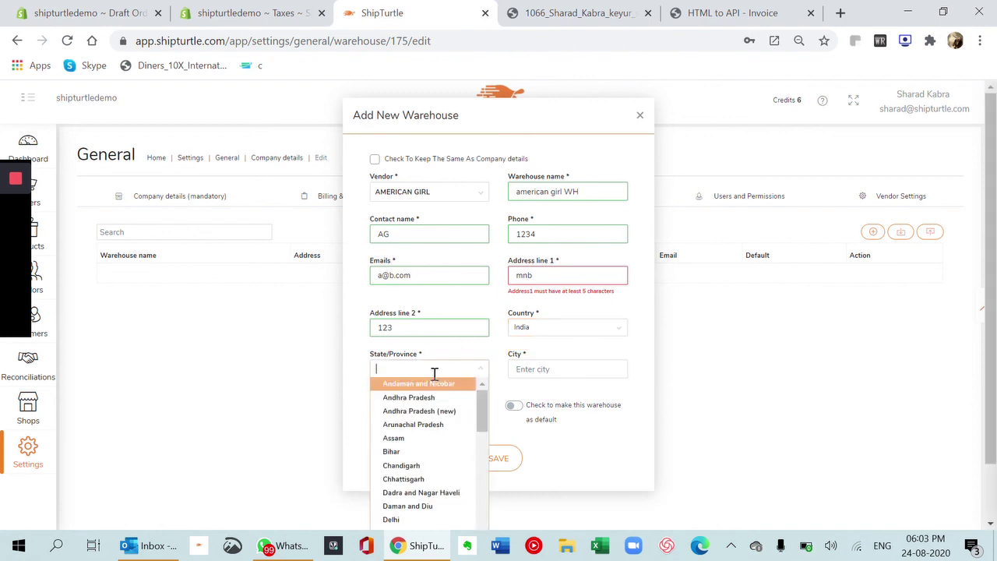
pyautogui.write('Maha')
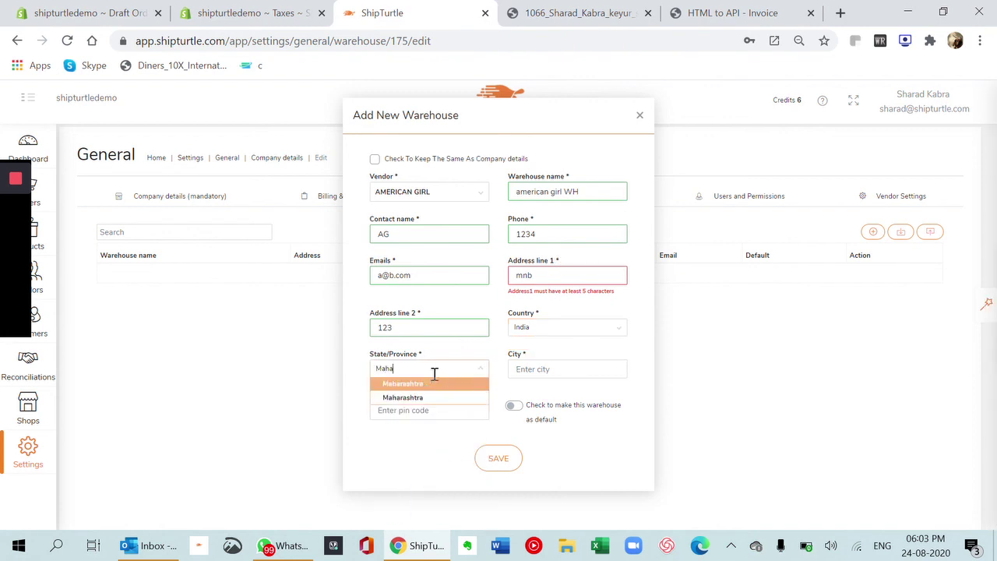
pyautogui.click(439, 385)
pyautogui.click(539, 369)
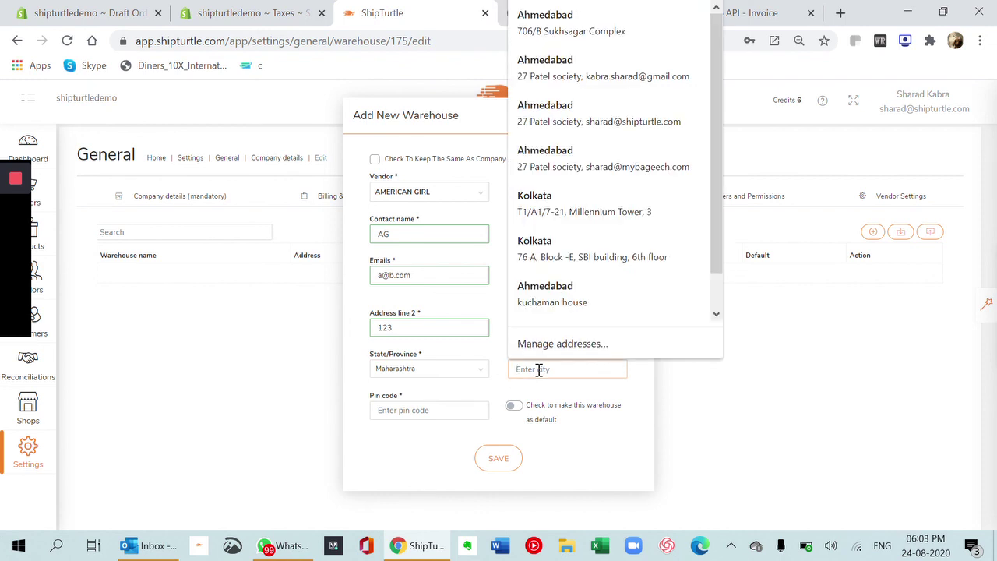
pyautogui.write('Mumbai')
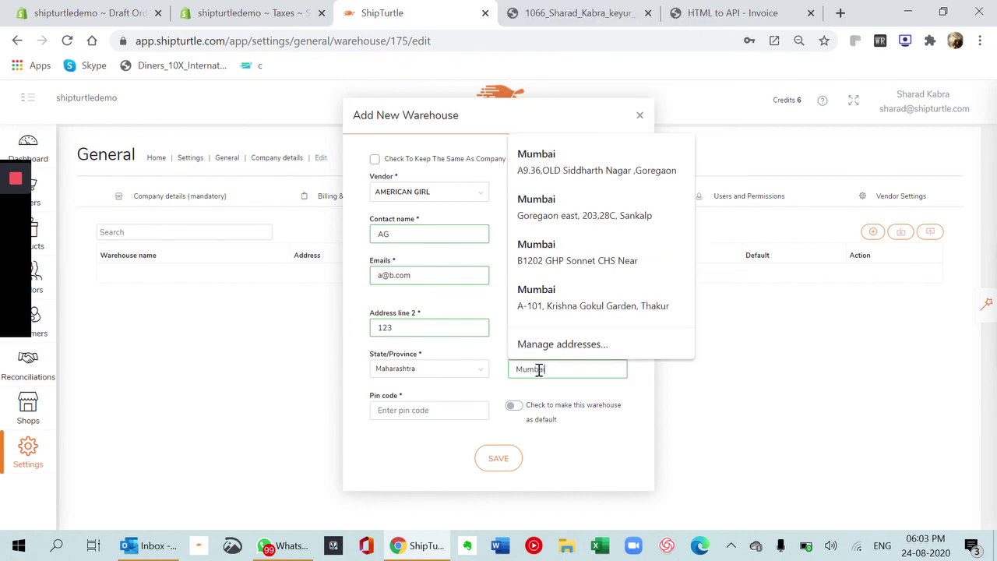
pyautogui.click(438, 409)
pyautogui.write('12345')
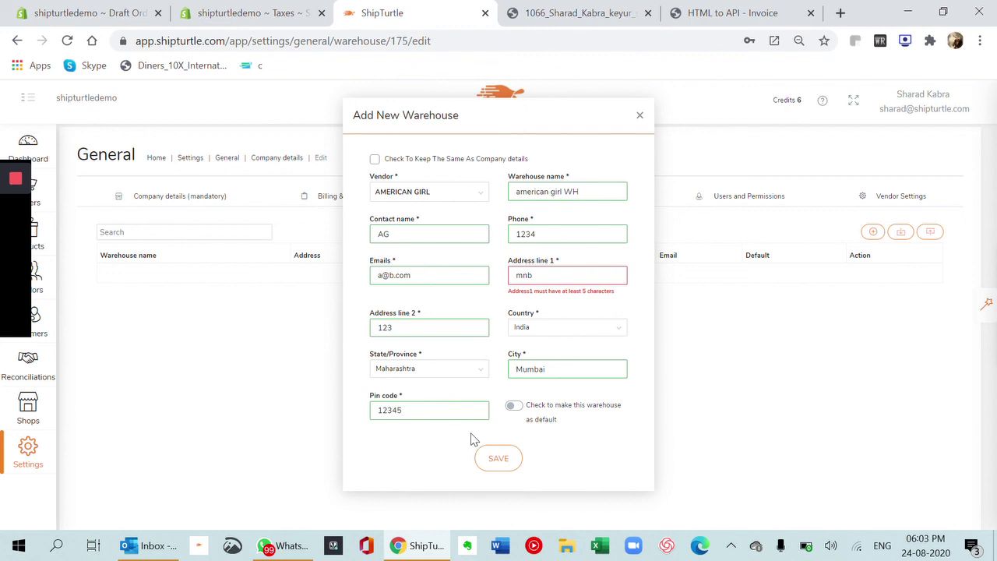
pyautogui.click(519, 409)
pyautogui.click(537, 279)
pyautogui.write('234')
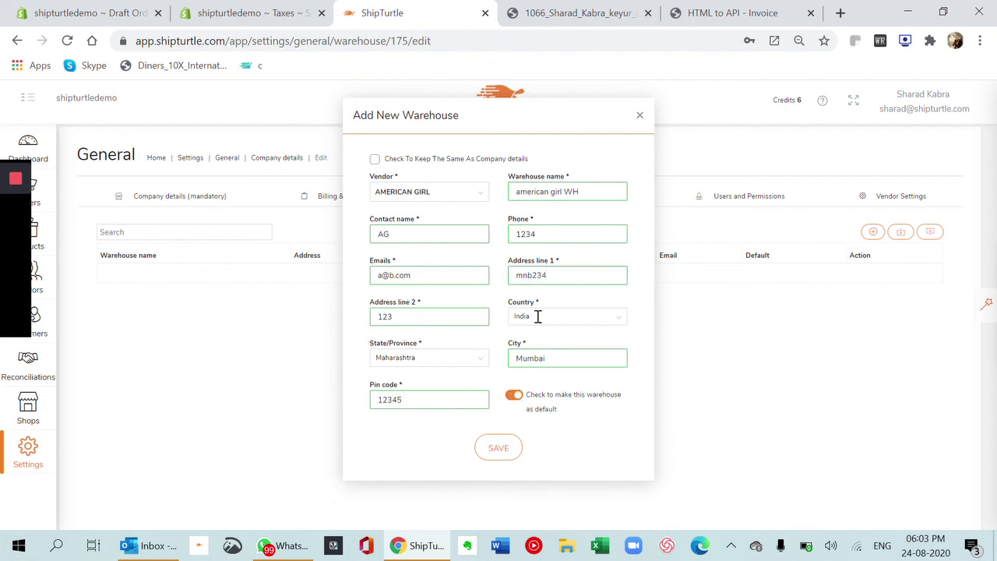
pyautogui.click(515, 444)
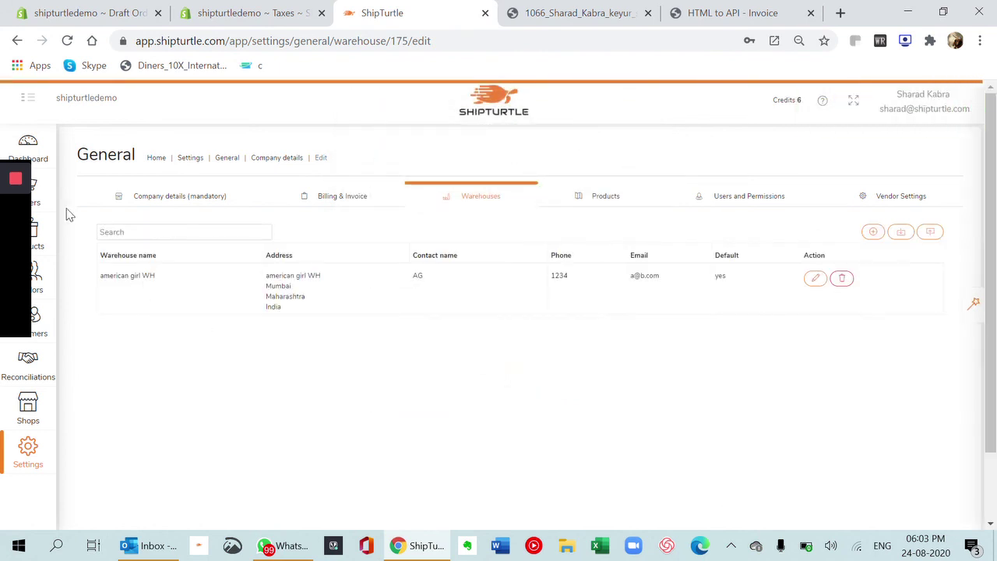
# - Go back to ShipTurtle's New orders list through the Orders menu
pyautogui.click(37, 196)
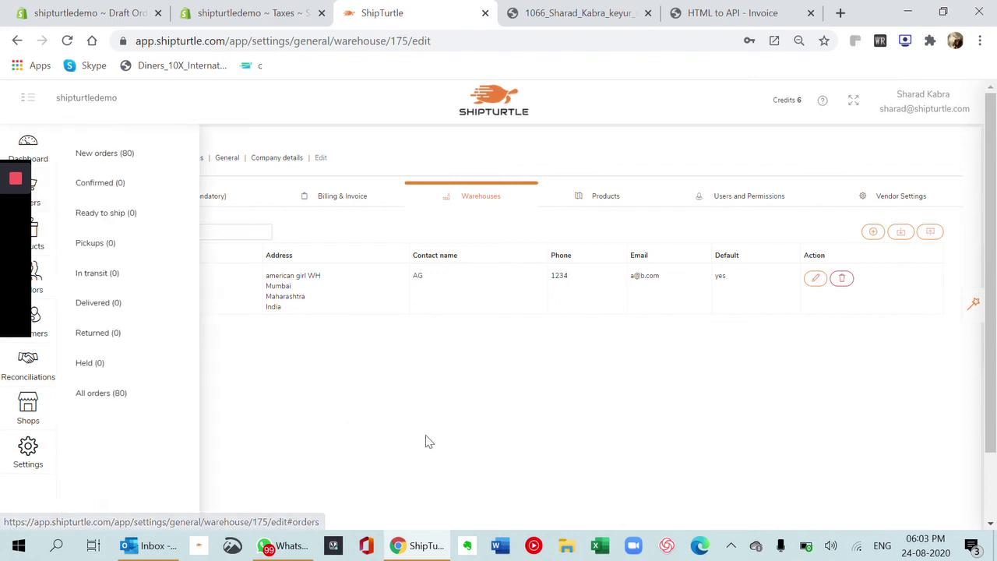
pyautogui.click(125, 153)
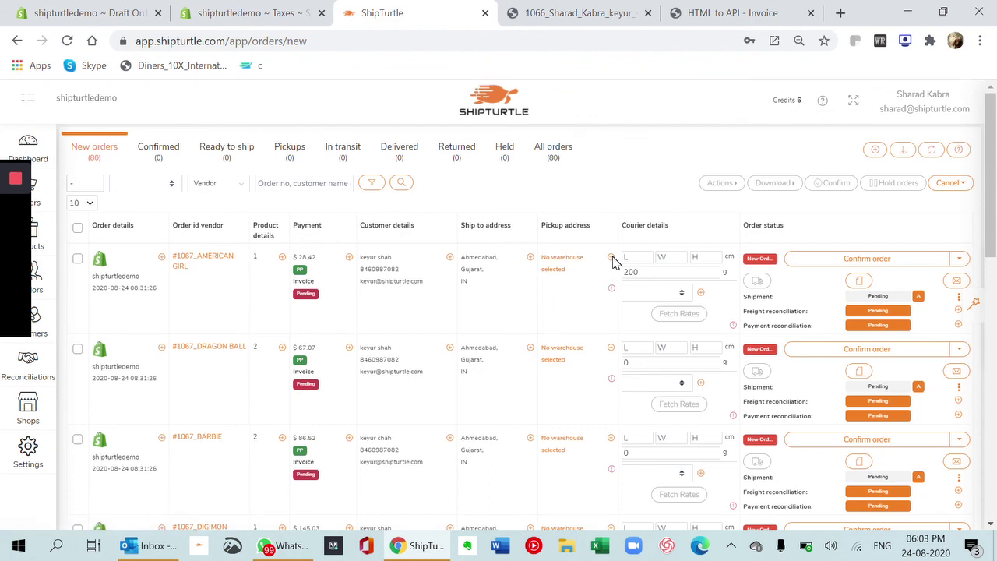
# - Pick american girl WH as the #1067_AMERICAN GIRL pickup address and submit the update
pyautogui.click(612, 260)
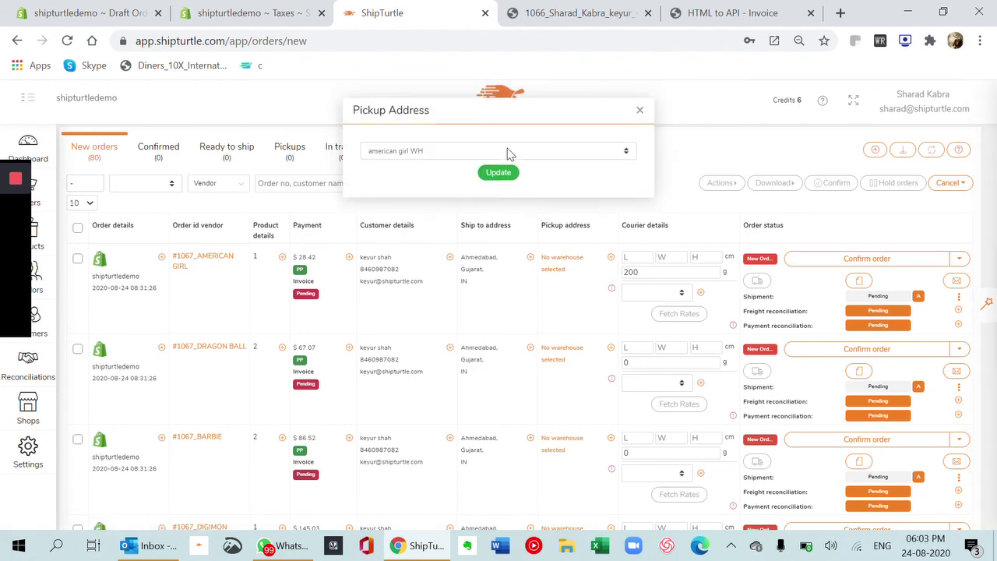
pyautogui.click(532, 155)
pyautogui.click(412, 177)
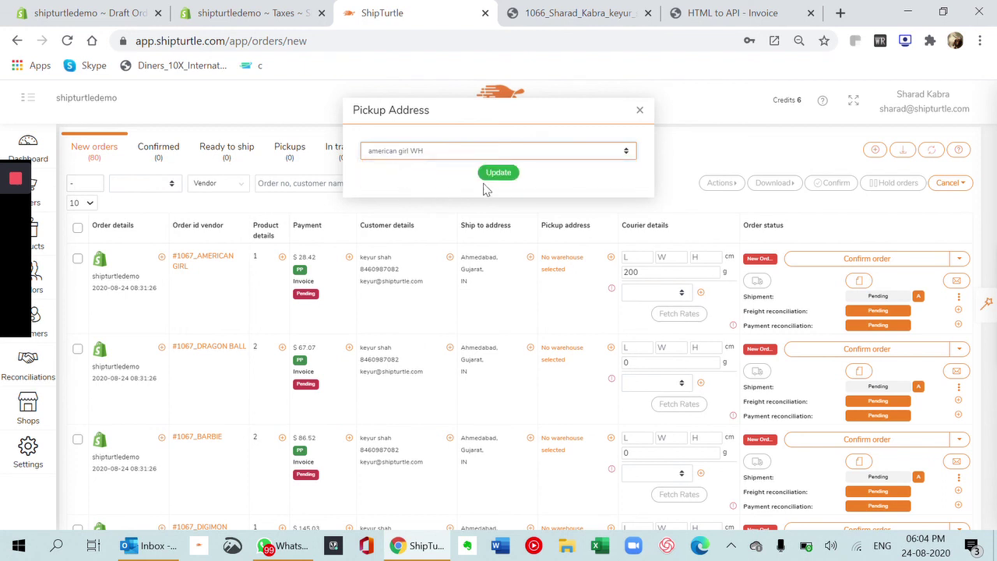
pyautogui.click(505, 176)
pyautogui.click(505, 175)
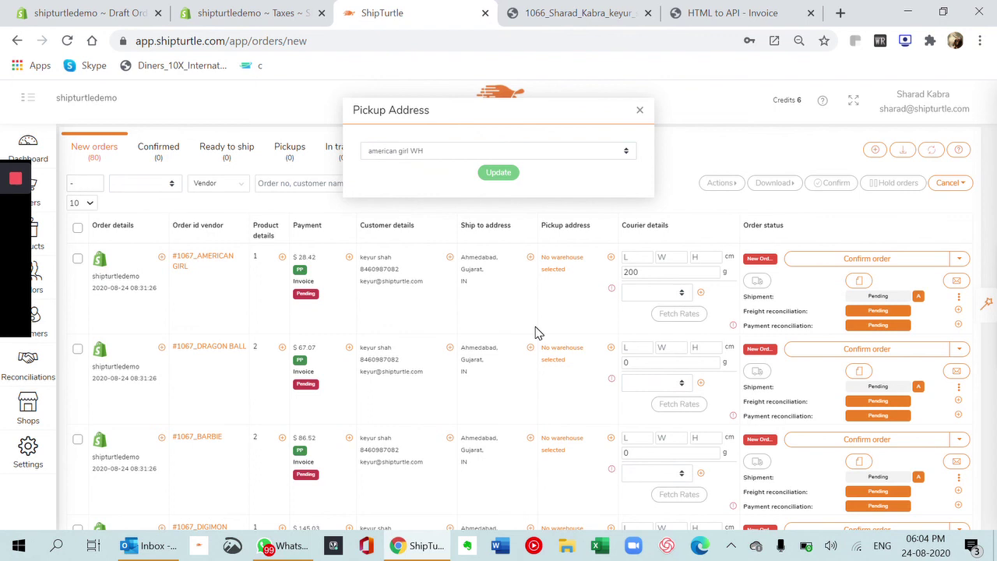